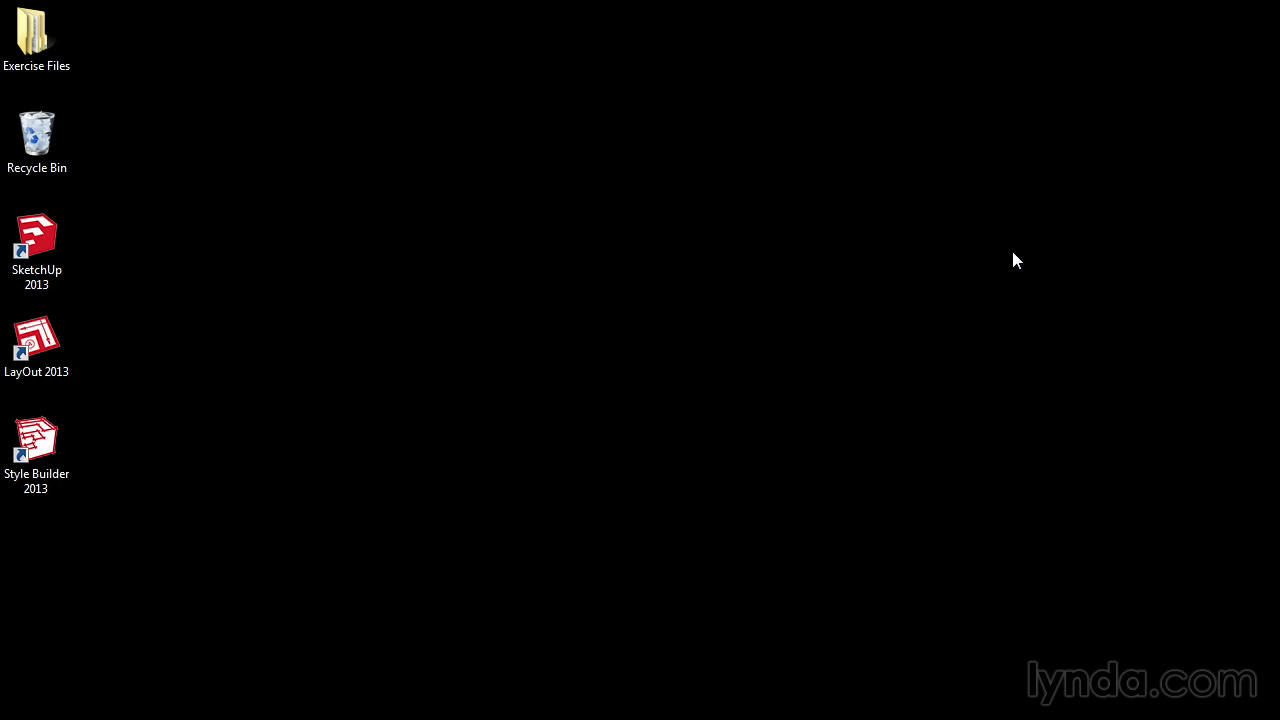
- Open Style Builder and look over its style settings and sample strokes
click(28, 432)
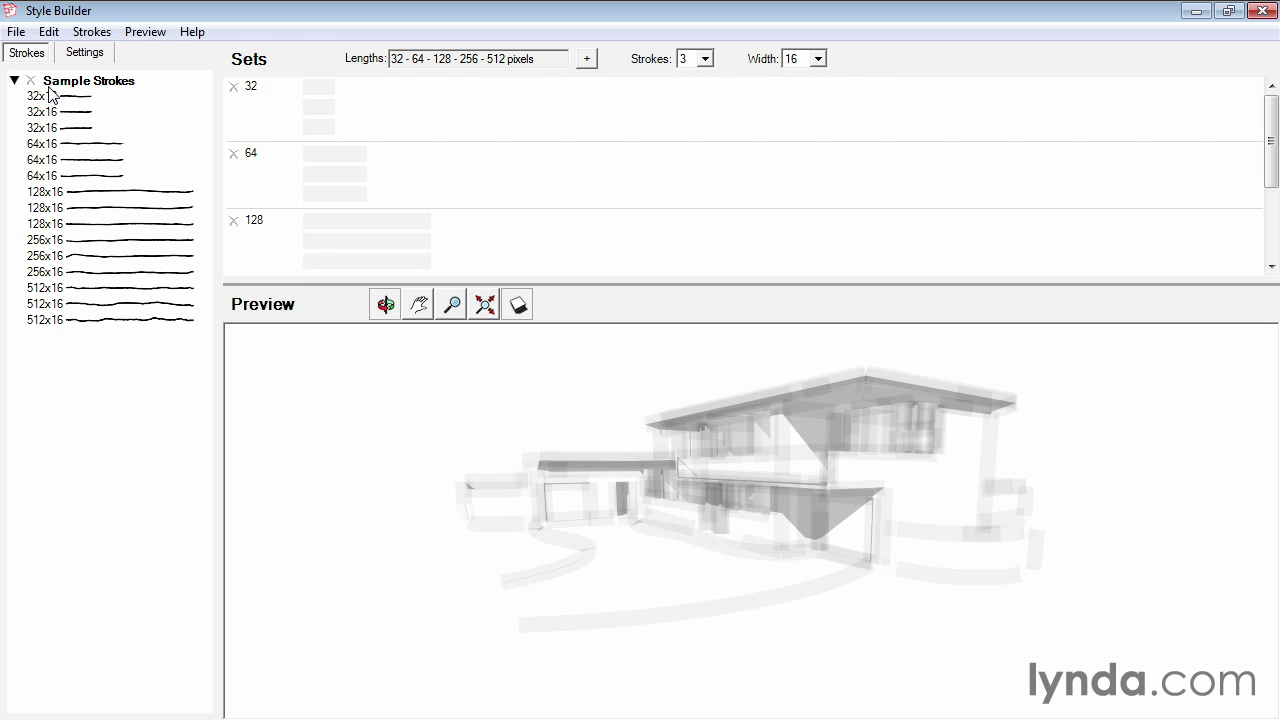
click(85, 53)
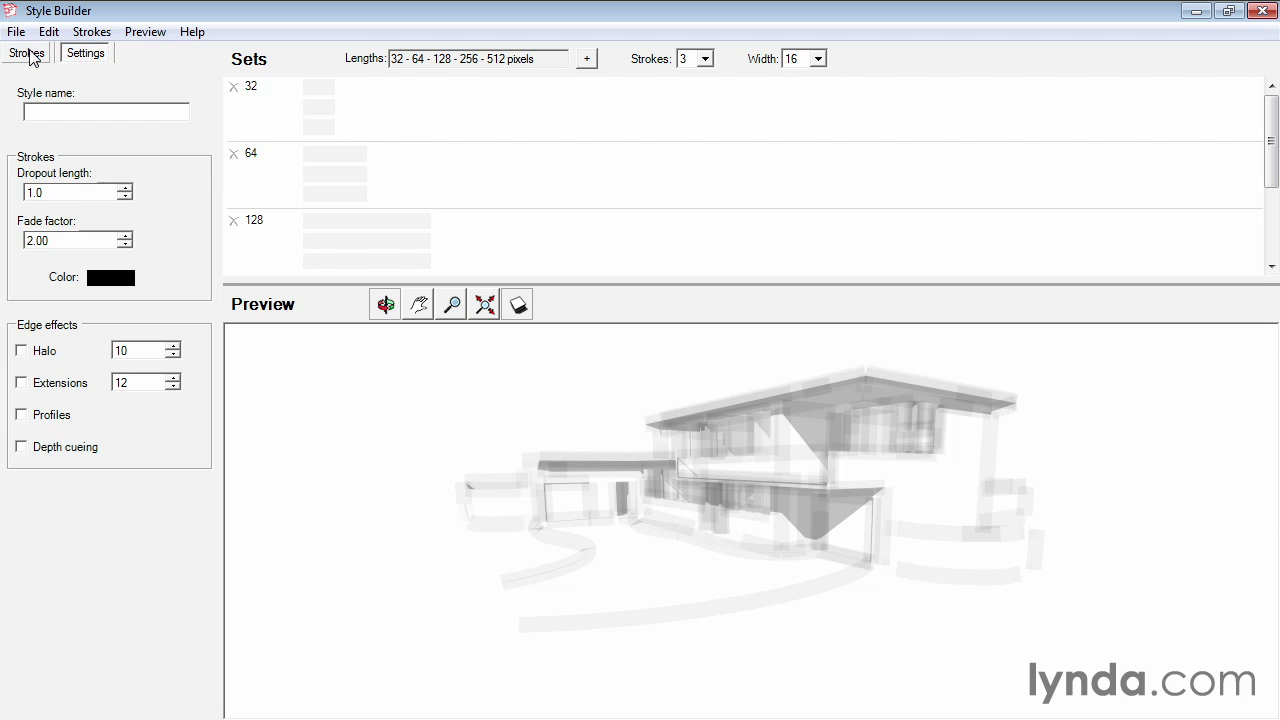
click(32, 52)
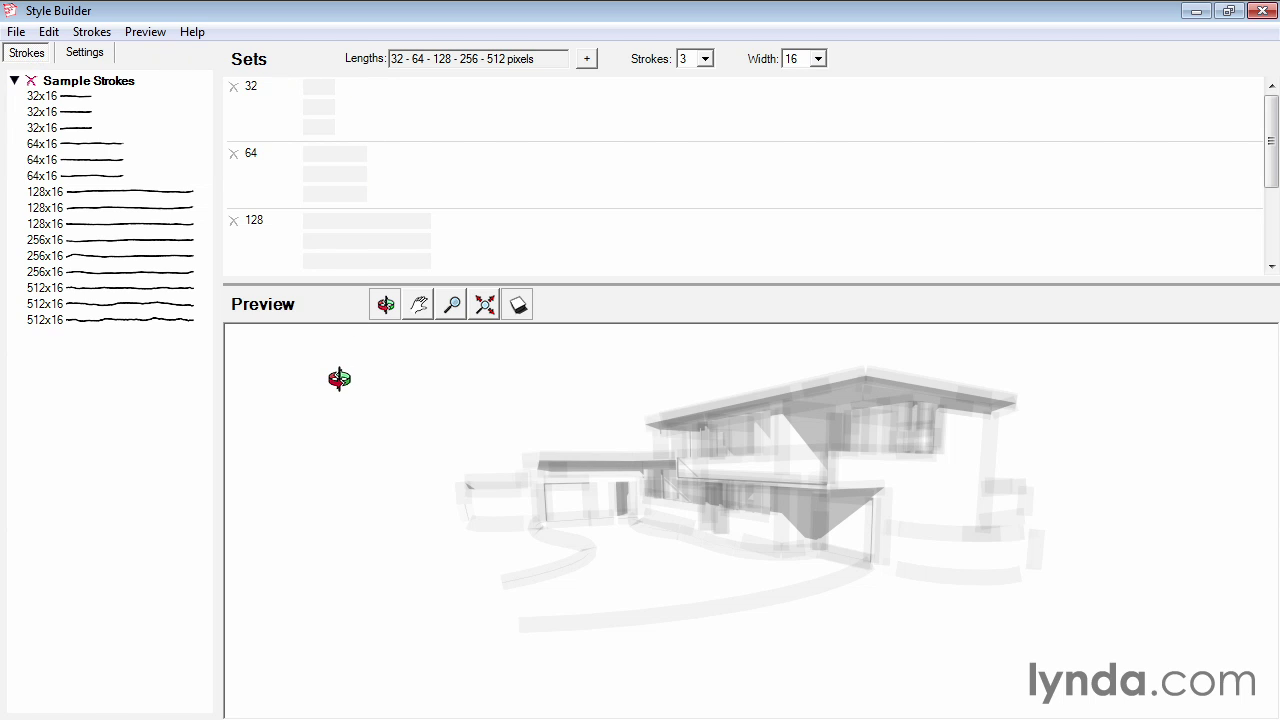
- Examine the preview house model from different angles by orbiting, panning and zooming
drag(652, 485, 686, 513)
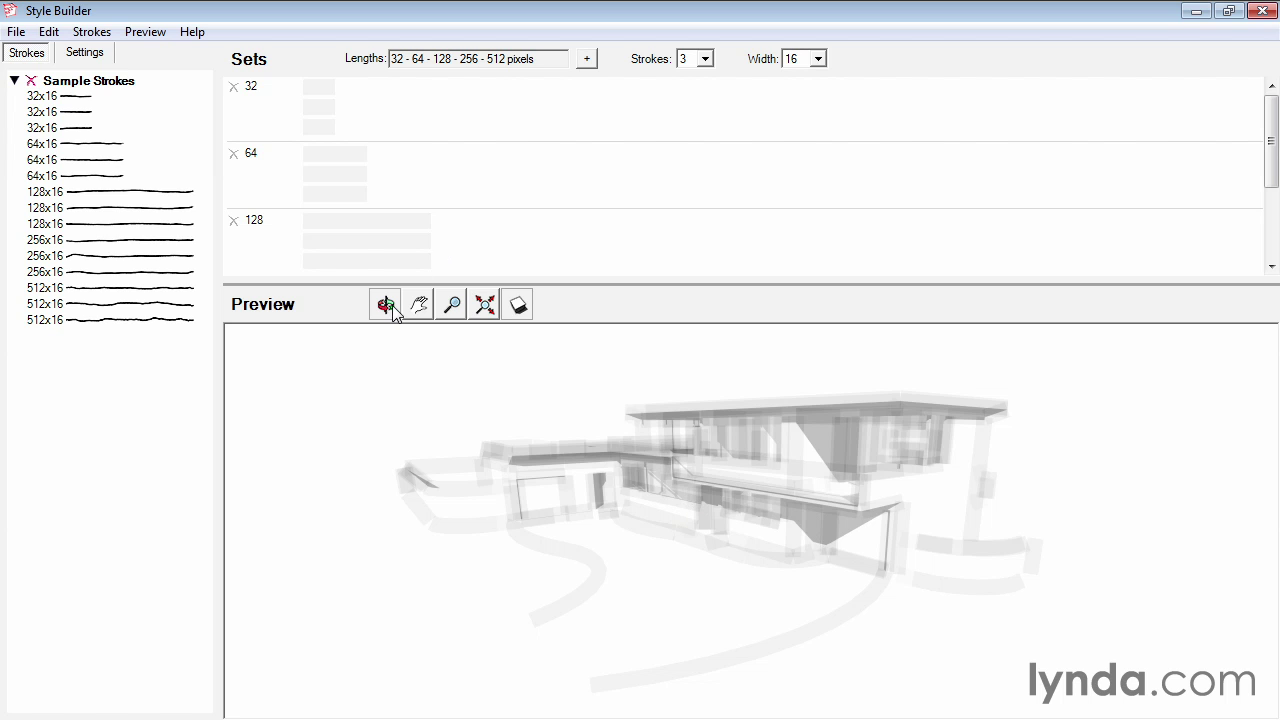
click(419, 306)
mouse_move(746, 555)
mouse_down()
mouse_move(760, 537)
mouse_move(737, 543)
mouse_up()
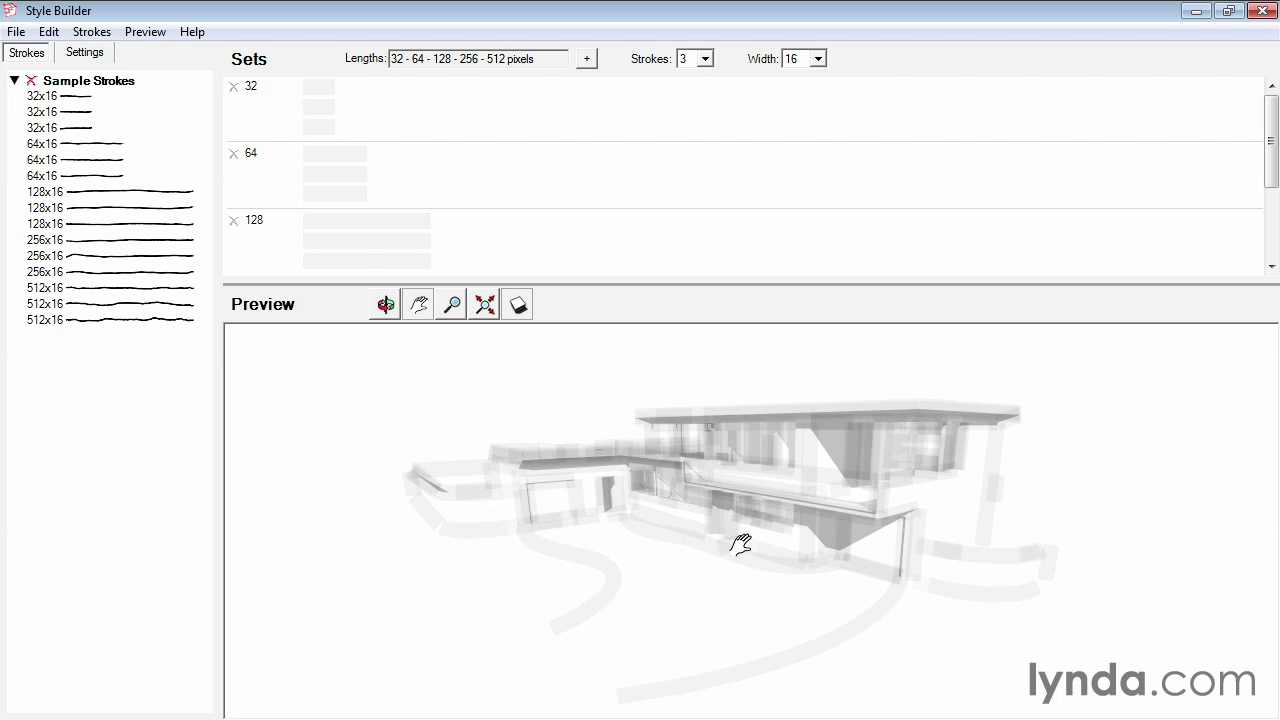
click(446, 310)
scroll(617, 456, down, 1)
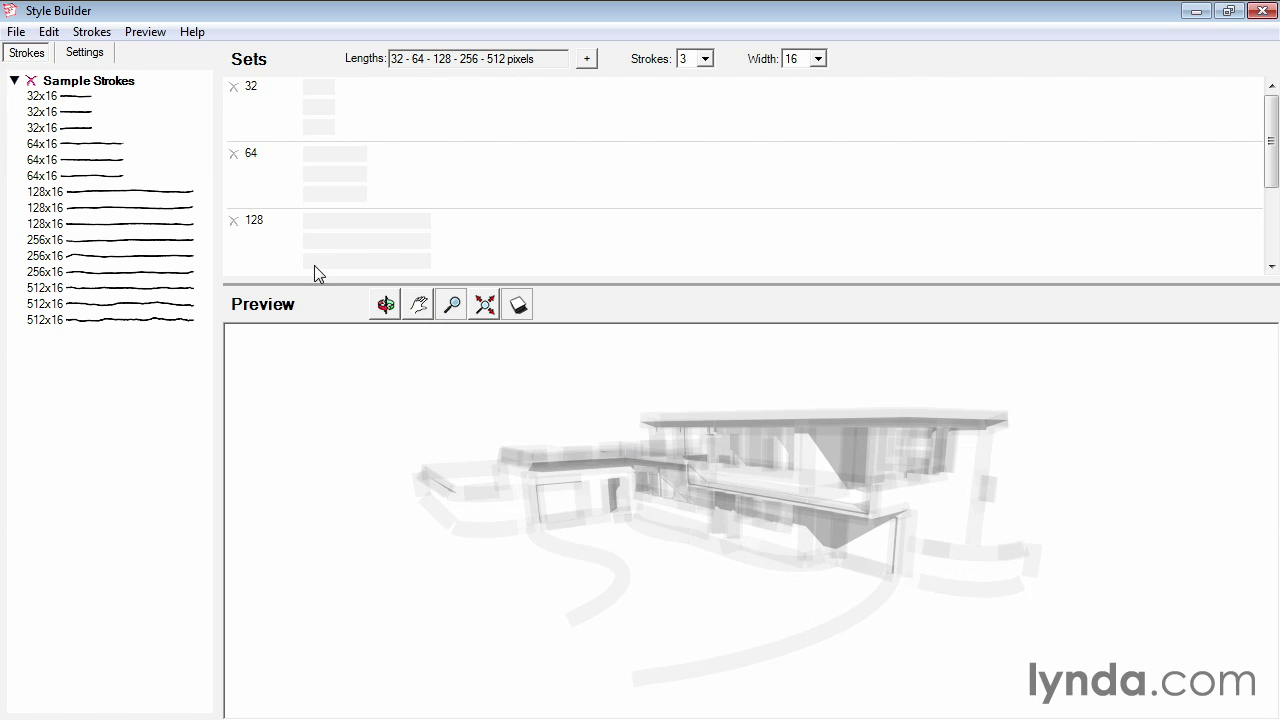
click(384, 305)
drag(518, 427, 537, 431)
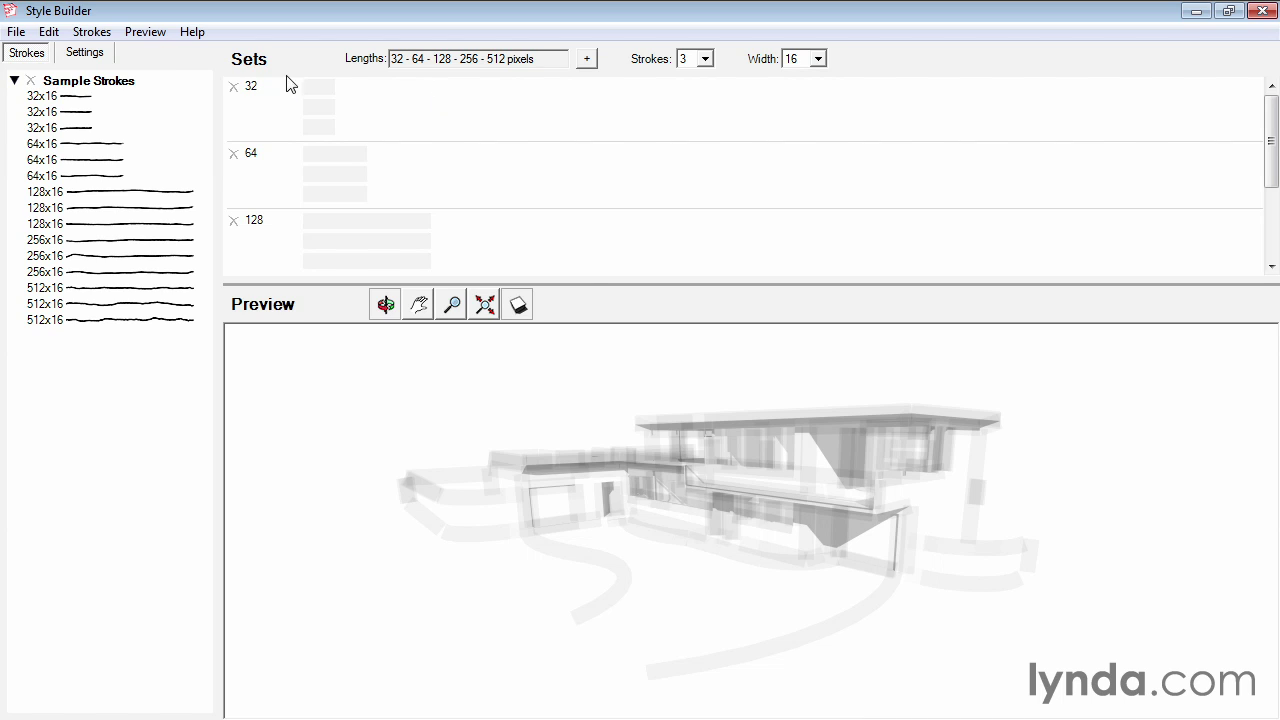
- Enlarge the Sets area, remove the 512-pixel stroke length and add it back
drag(573, 284, 572, 426)
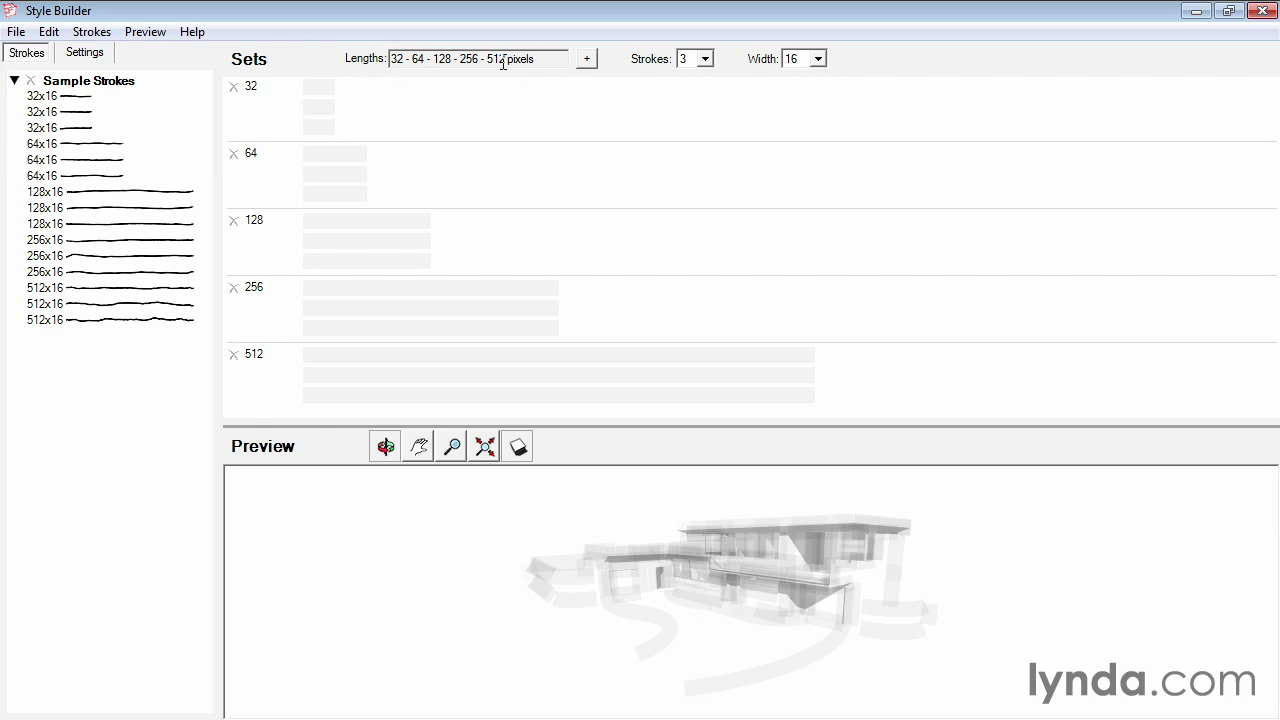
click(234, 355)
click(592, 62)
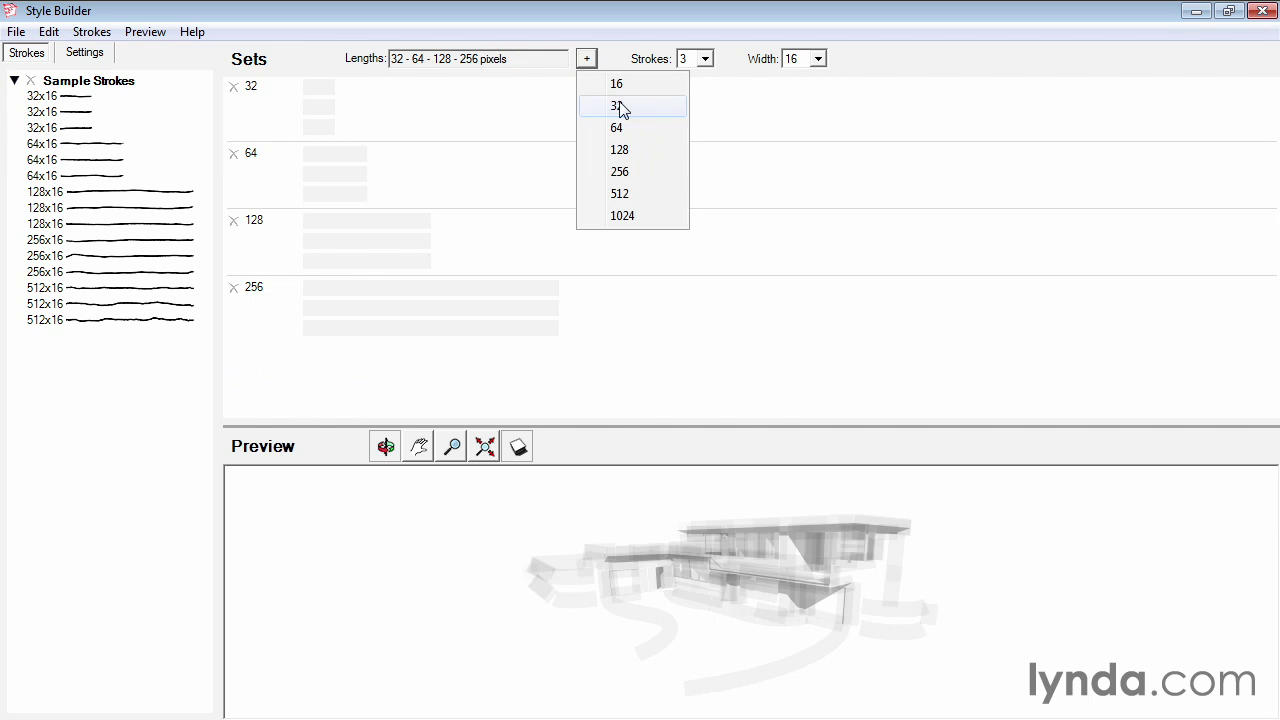
click(629, 194)
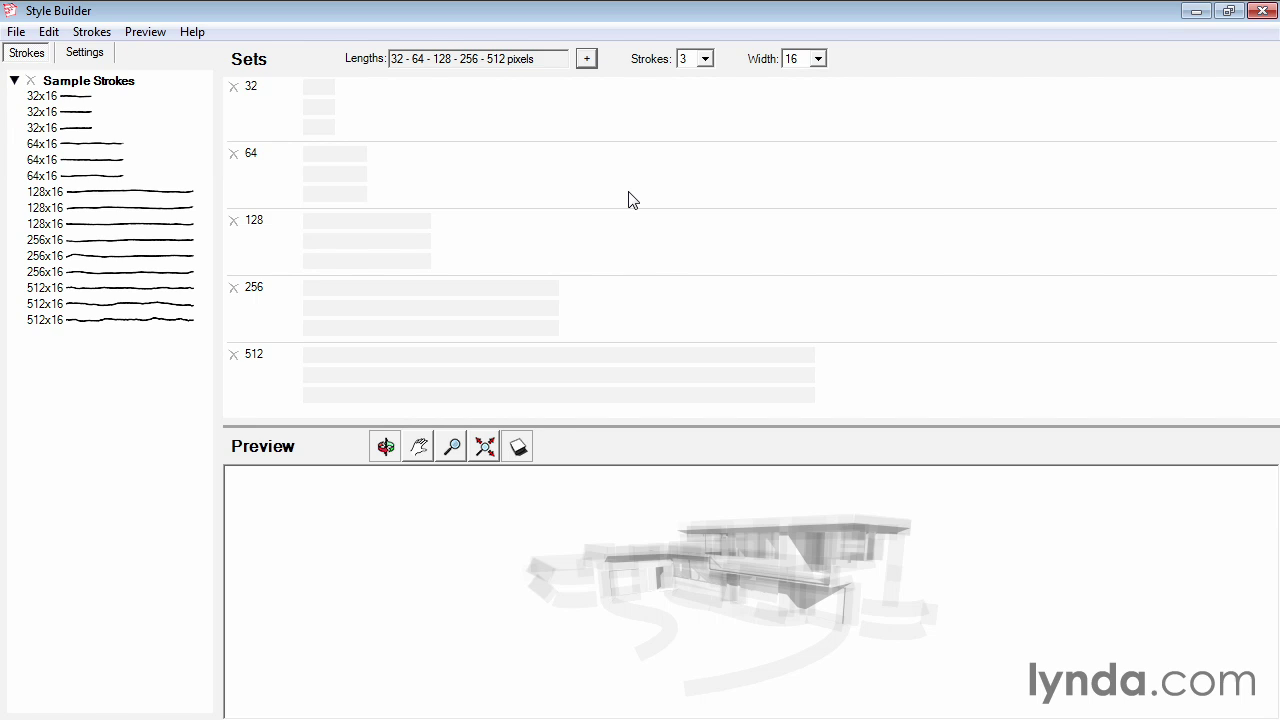
- Set the stroke sets to 2 strokes per length, keeping a stroke width of 16 pixels
click(705, 60)
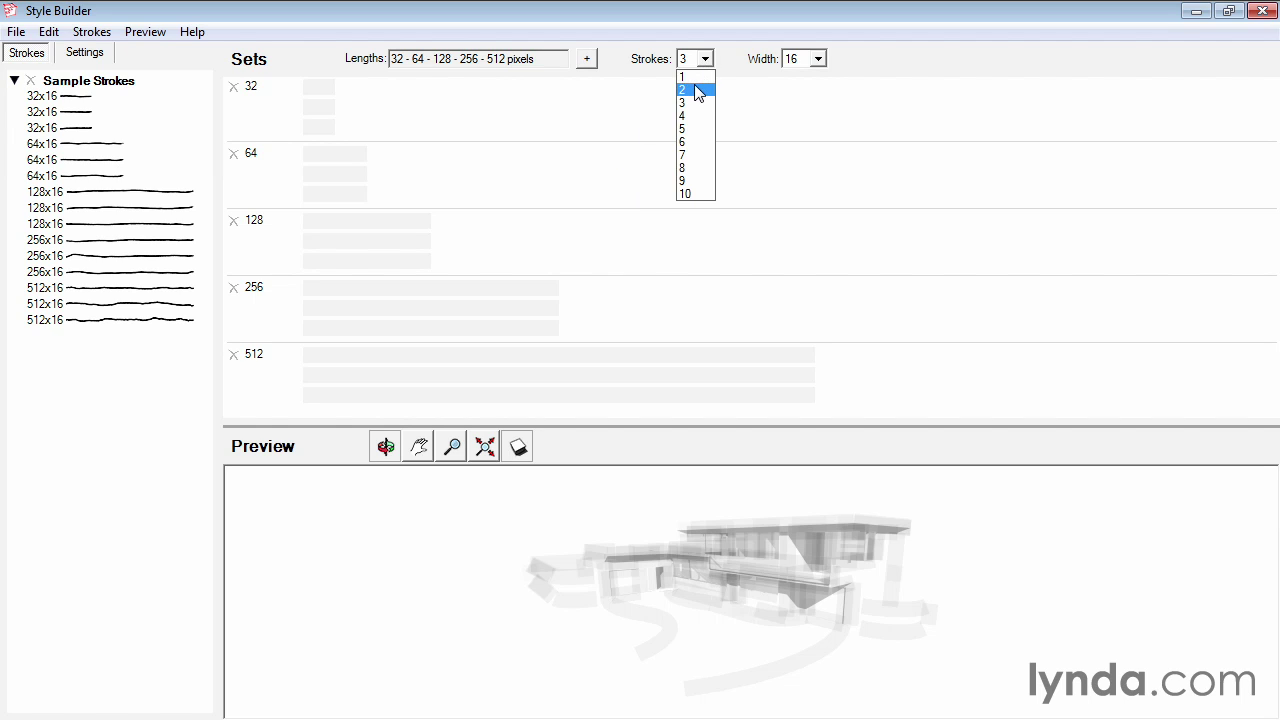
click(697, 168)
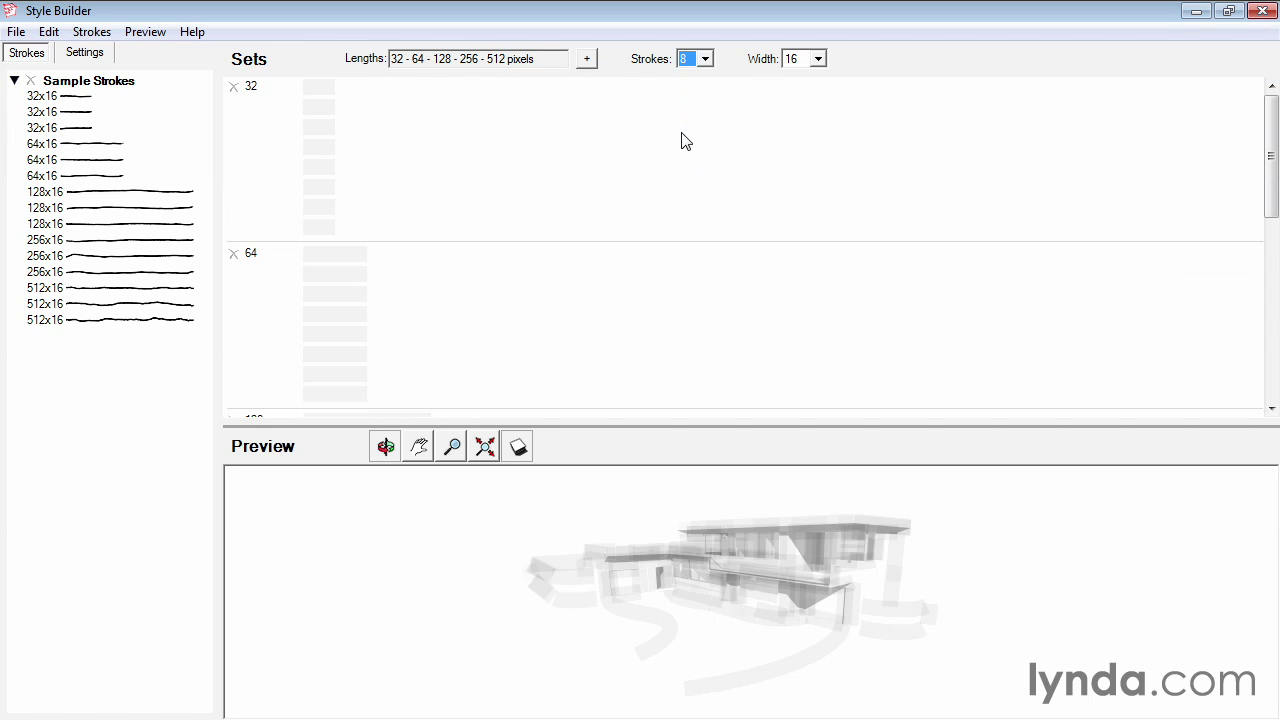
click(705, 59)
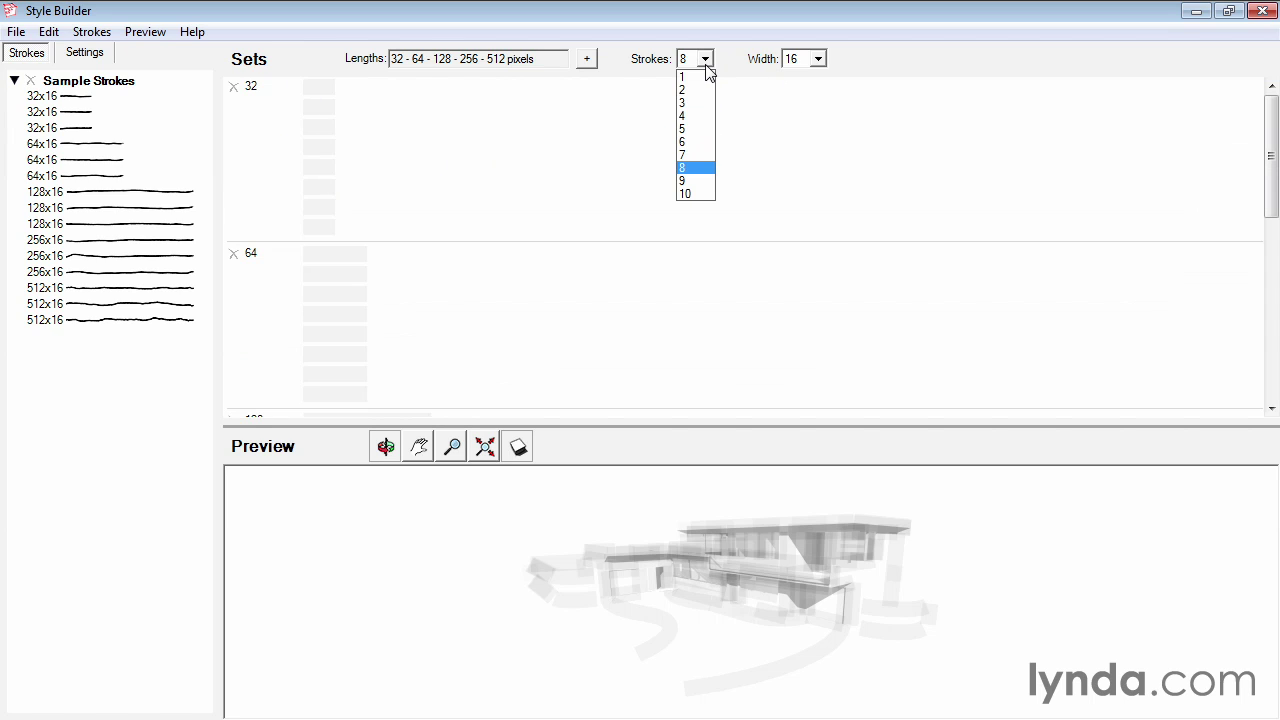
click(705, 92)
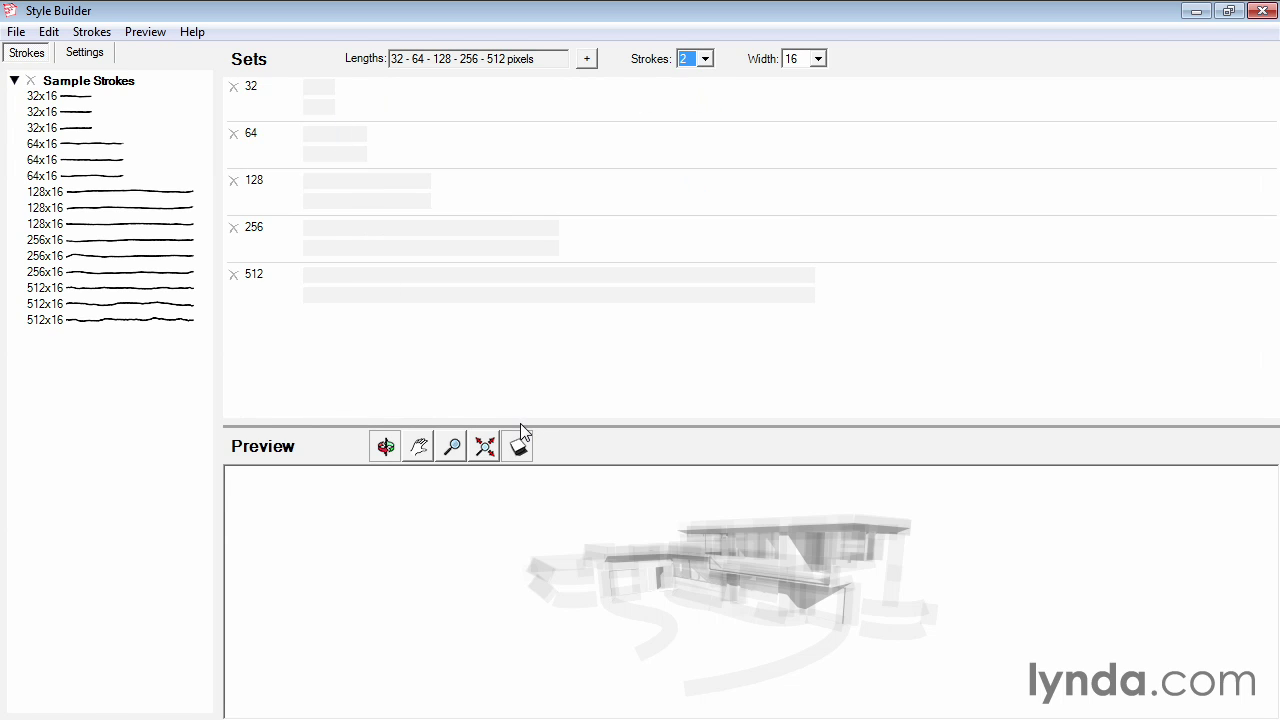
drag(520, 424, 527, 333)
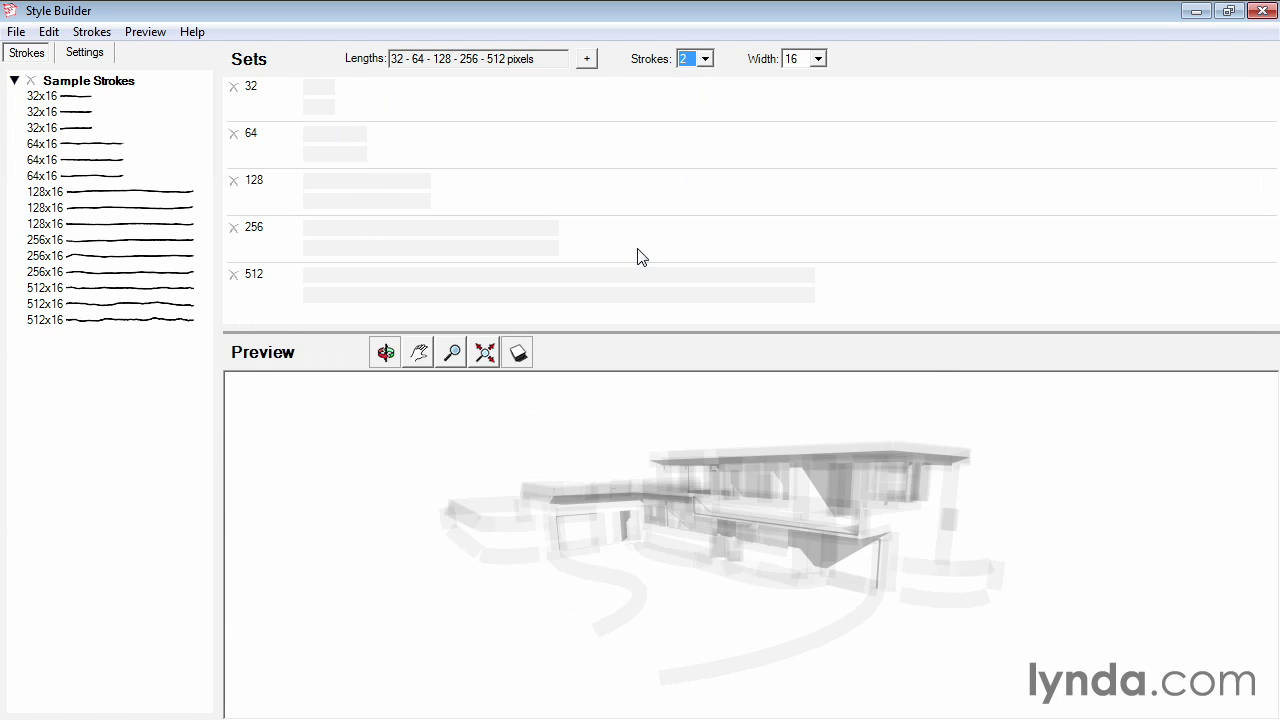
click(817, 59)
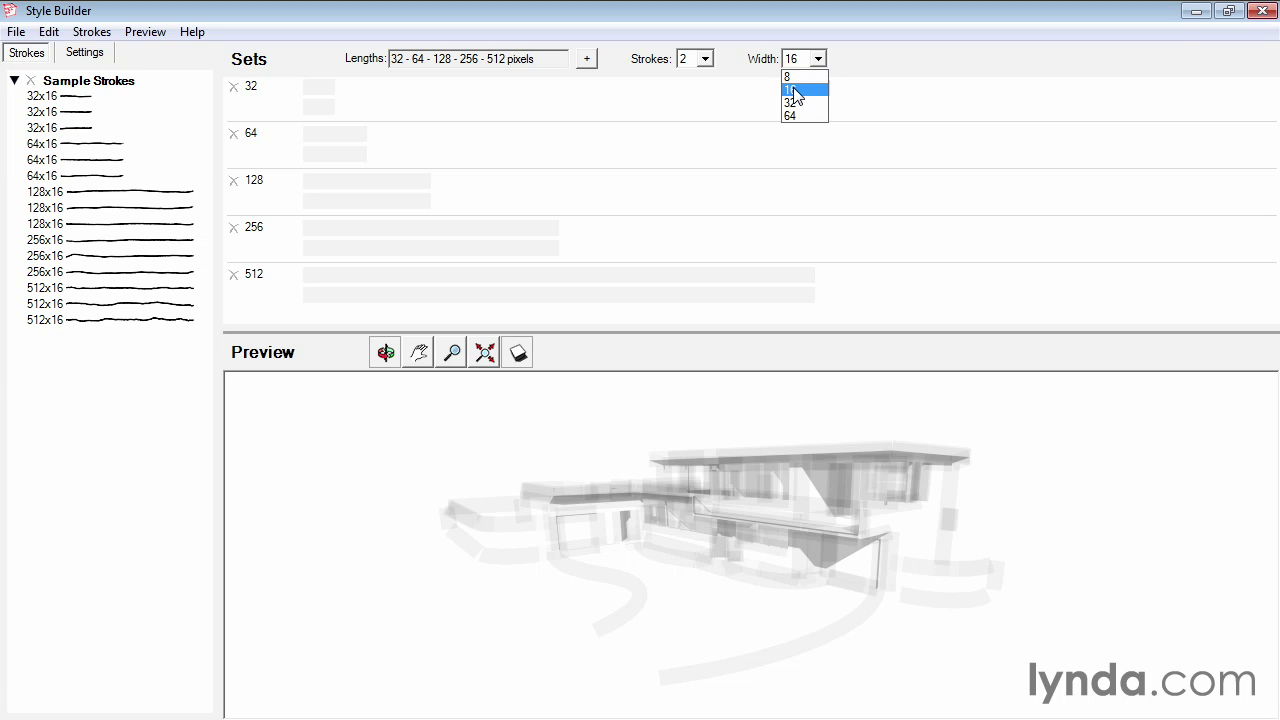
click(796, 91)
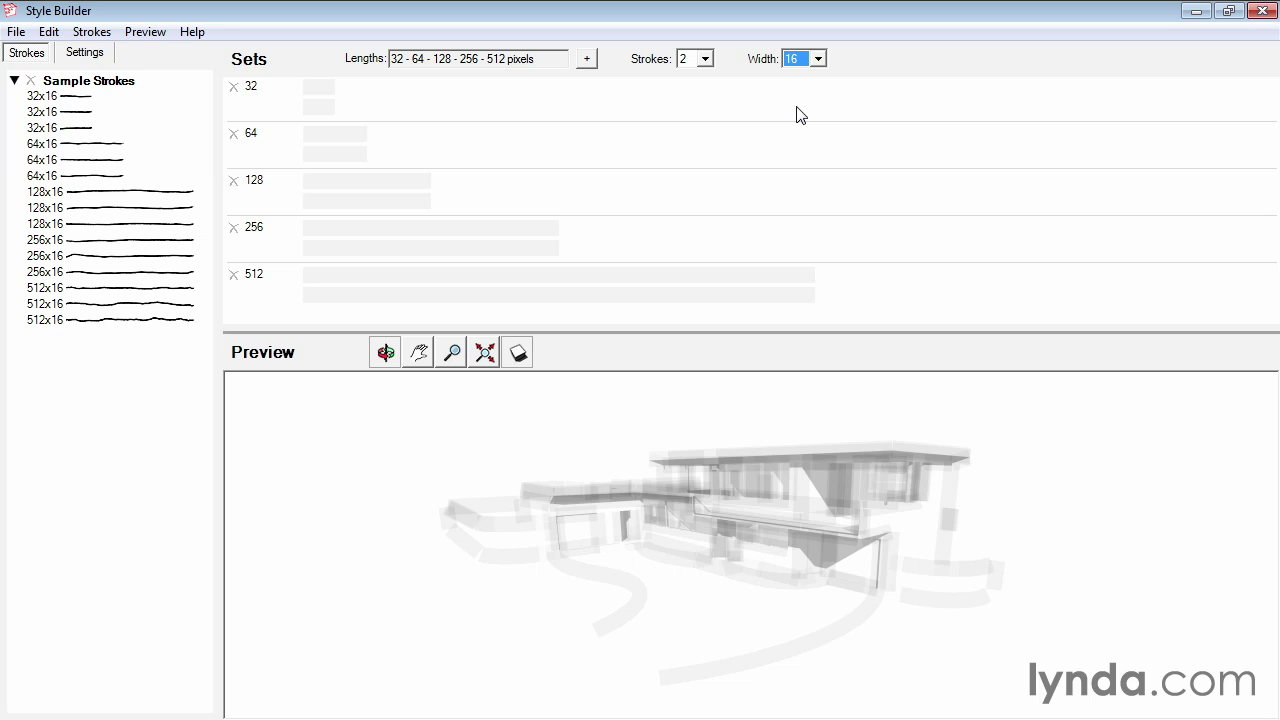
mouse_move(689, 500)
mouse_down()
mouse_move(689, 514)
mouse_move(729, 514)
mouse_move(706, 511)
mouse_up()
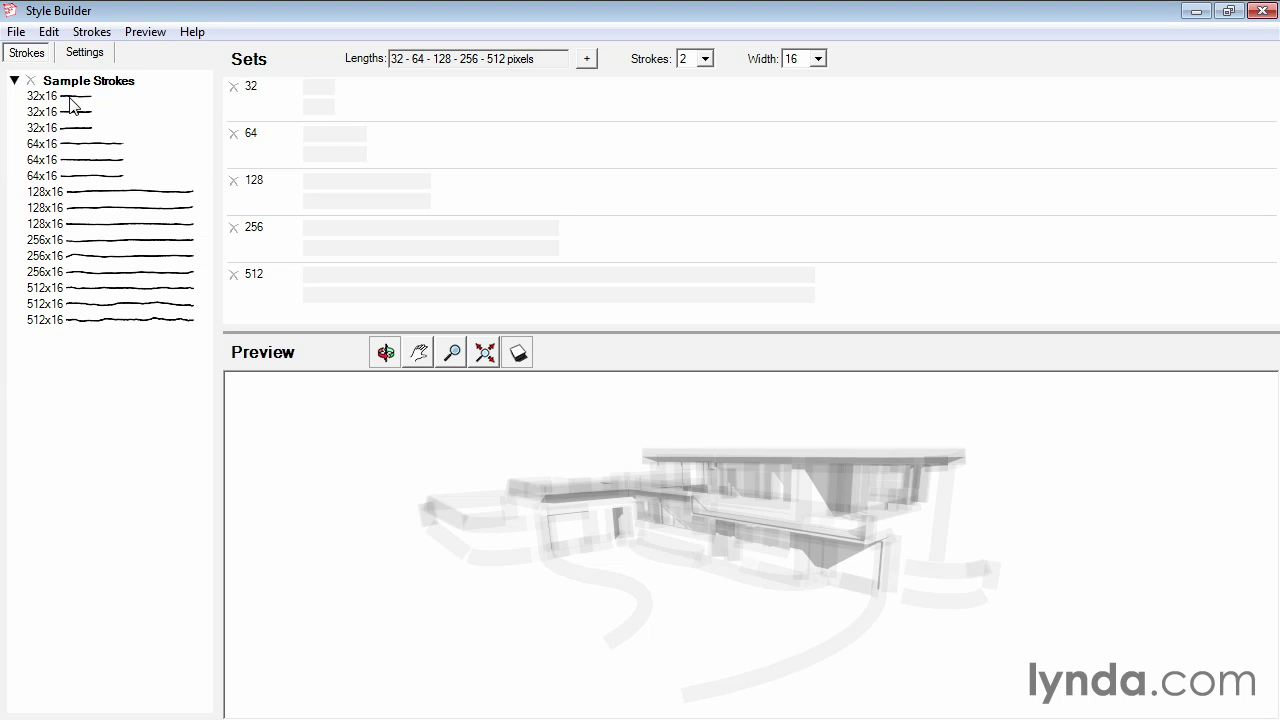
- Fill both slots of the 32-pixel set with the first two 32x16 sample strokes
mouse_move(70, 103)
mouse_down()
mouse_move(240, 114)
mouse_move(315, 106)
mouse_move(320, 94)
mouse_up()
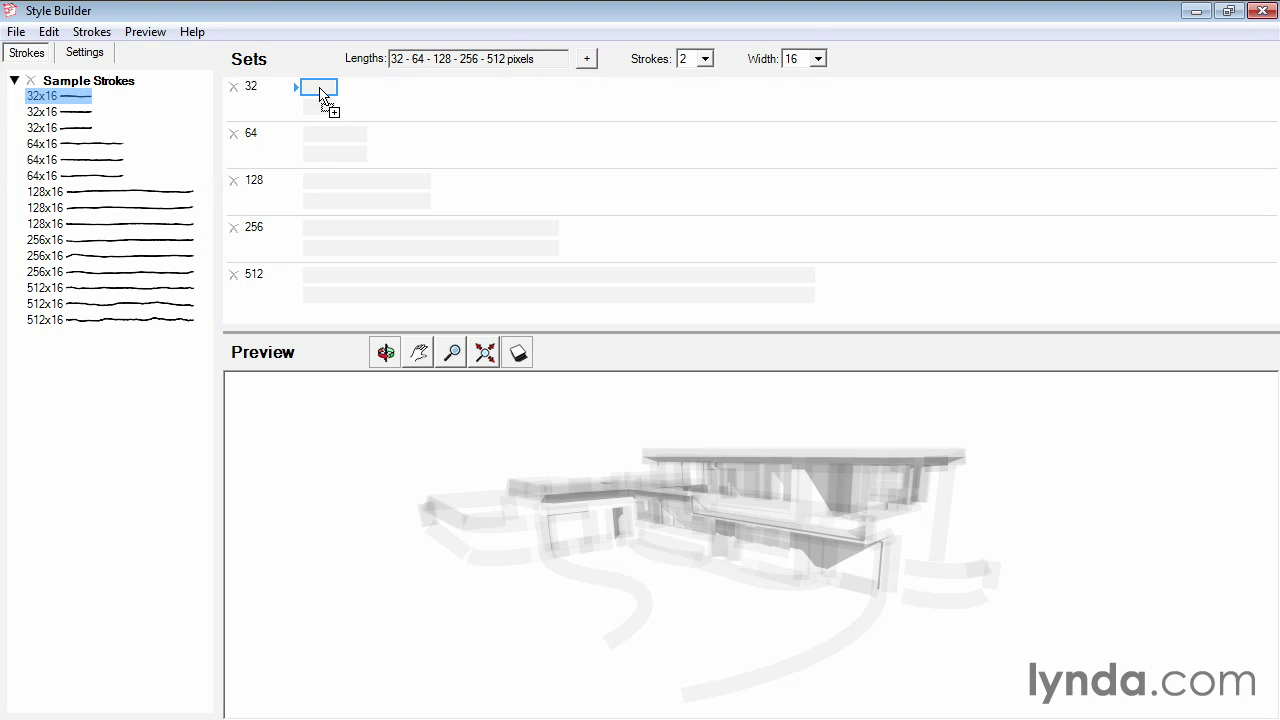
drag(320, 94, 321, 95)
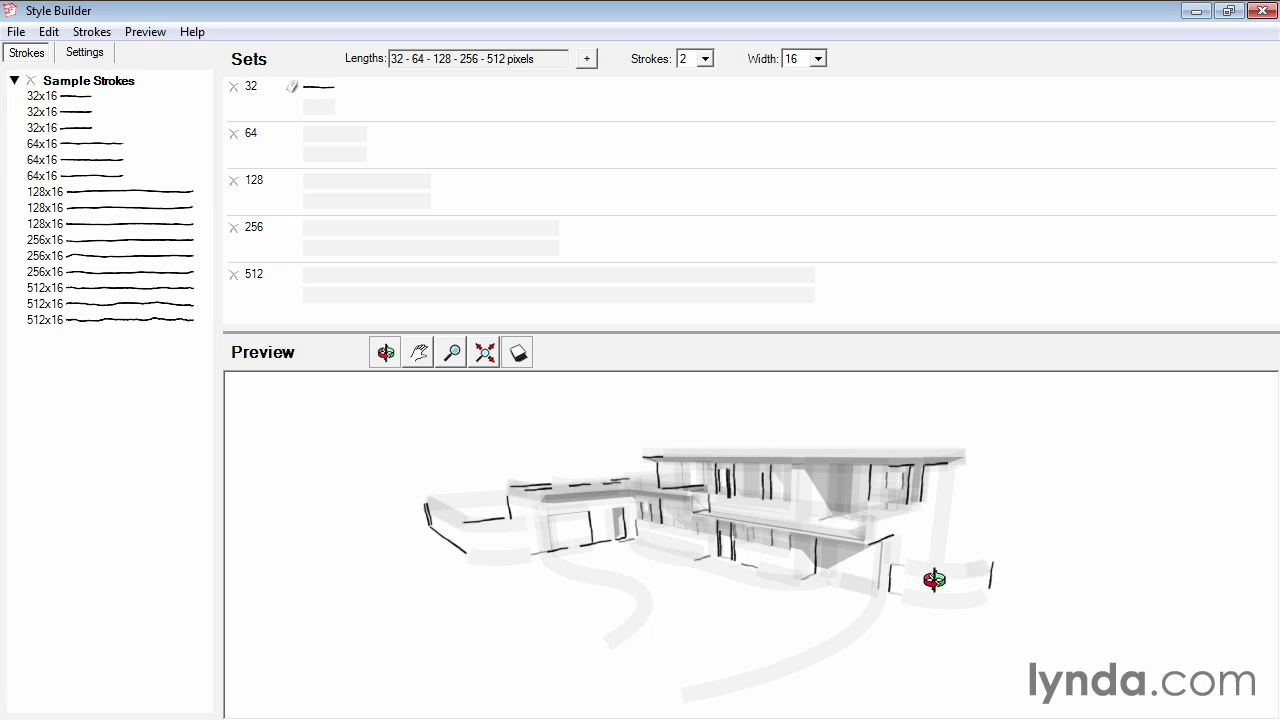
click(72, 116)
mouse_move(72, 116)
mouse_down()
mouse_move(243, 134)
mouse_move(316, 128)
mouse_move(309, 114)
mouse_up()
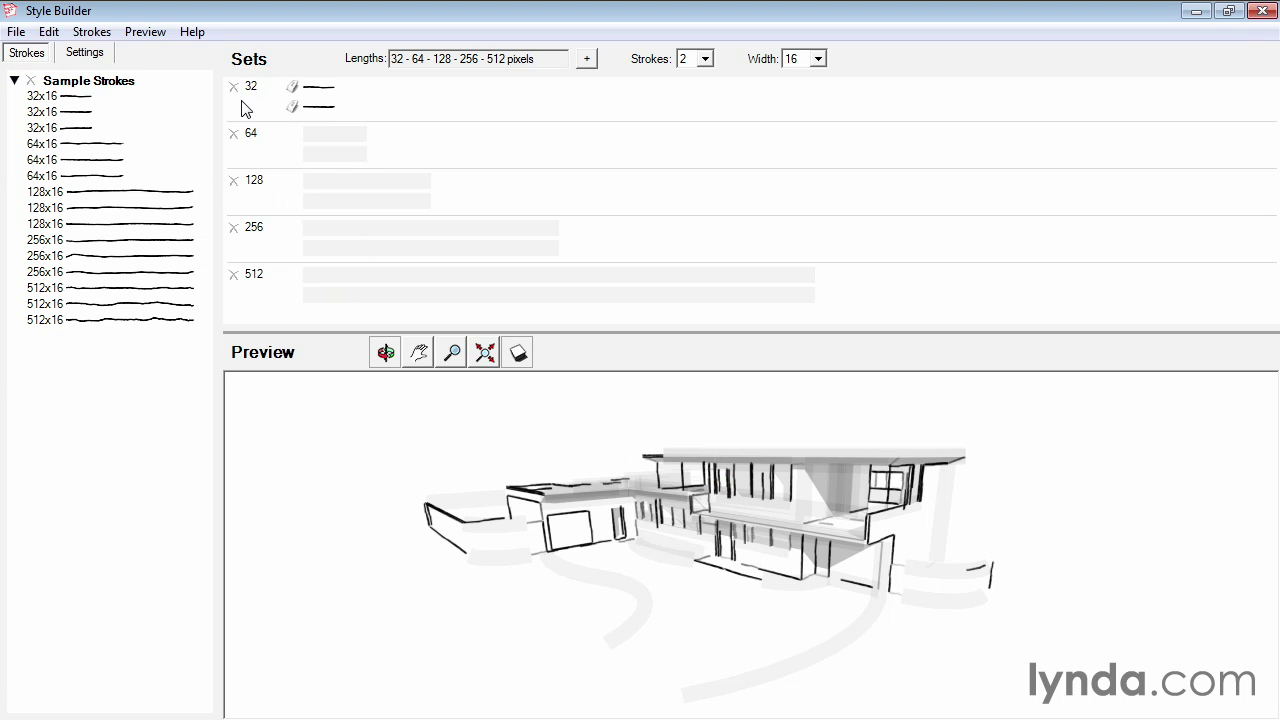
- Fill both slots of the 64-pixel set with the first two 64x16 sample strokes
click(72, 147)
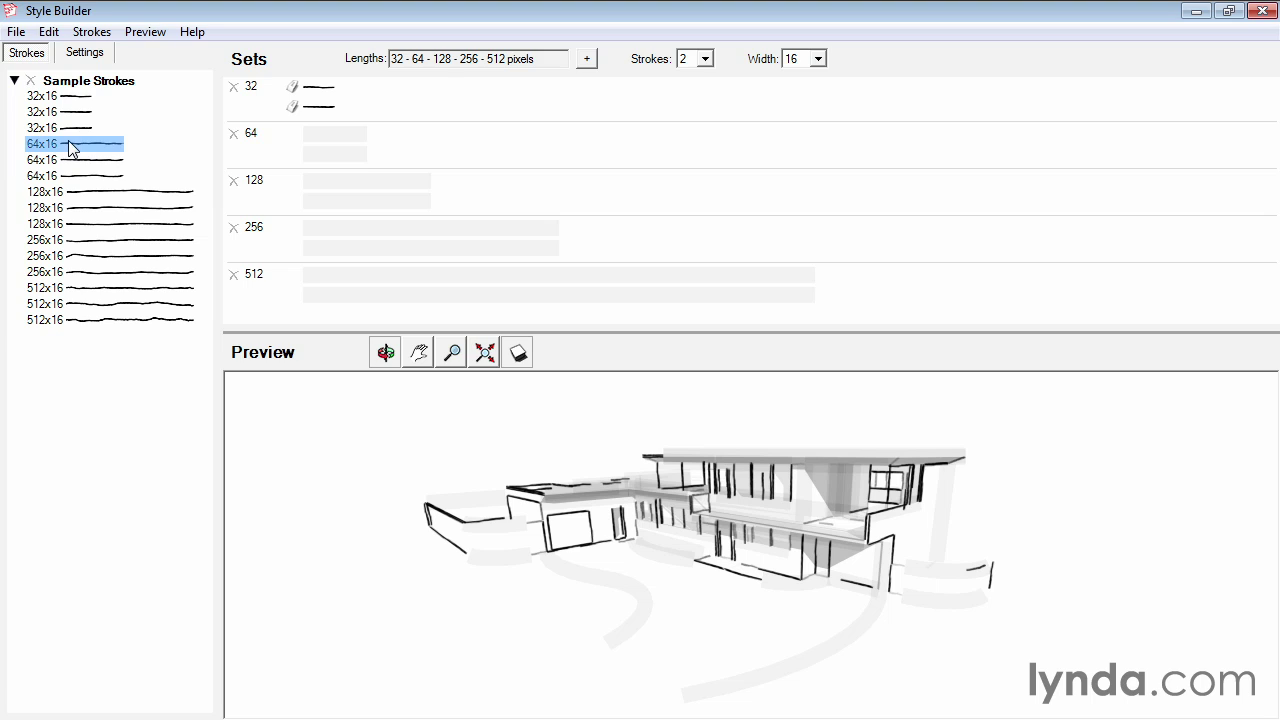
mouse_move(72, 147)
mouse_down()
mouse_move(297, 163)
mouse_move(323, 150)
mouse_up()
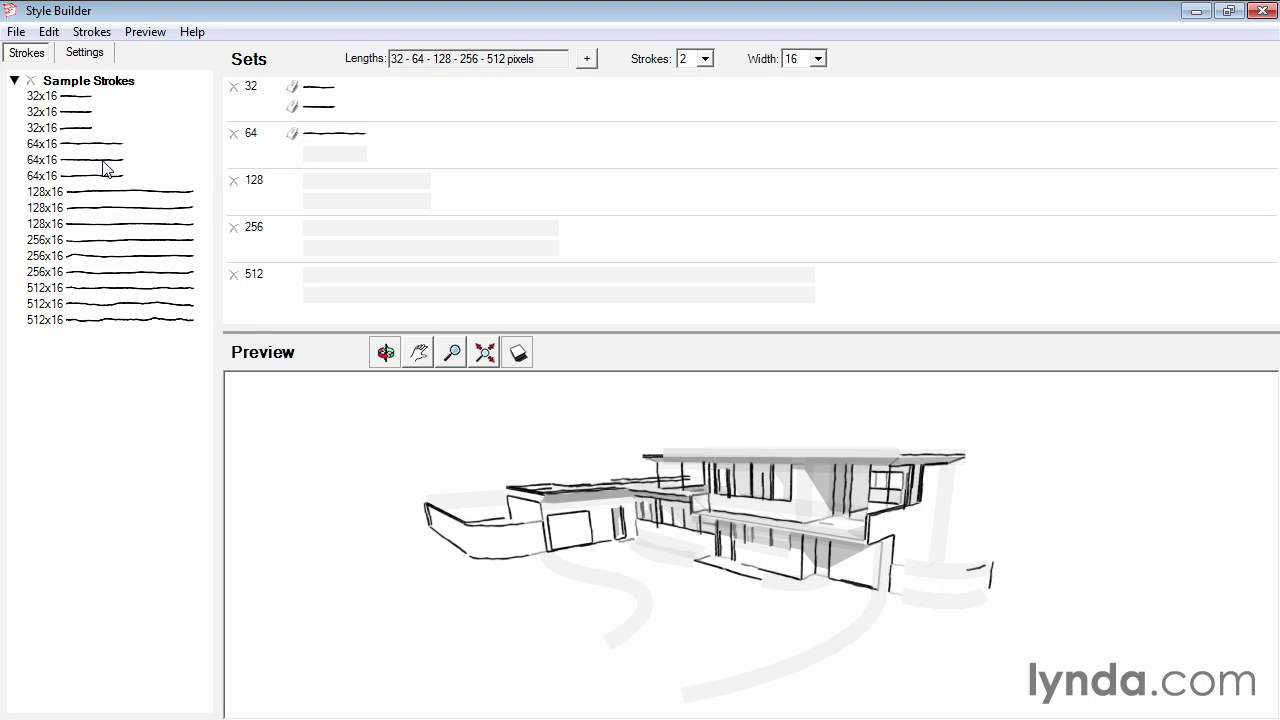
mouse_move(104, 162)
mouse_down()
mouse_move(297, 192)
mouse_move(330, 157)
mouse_up()
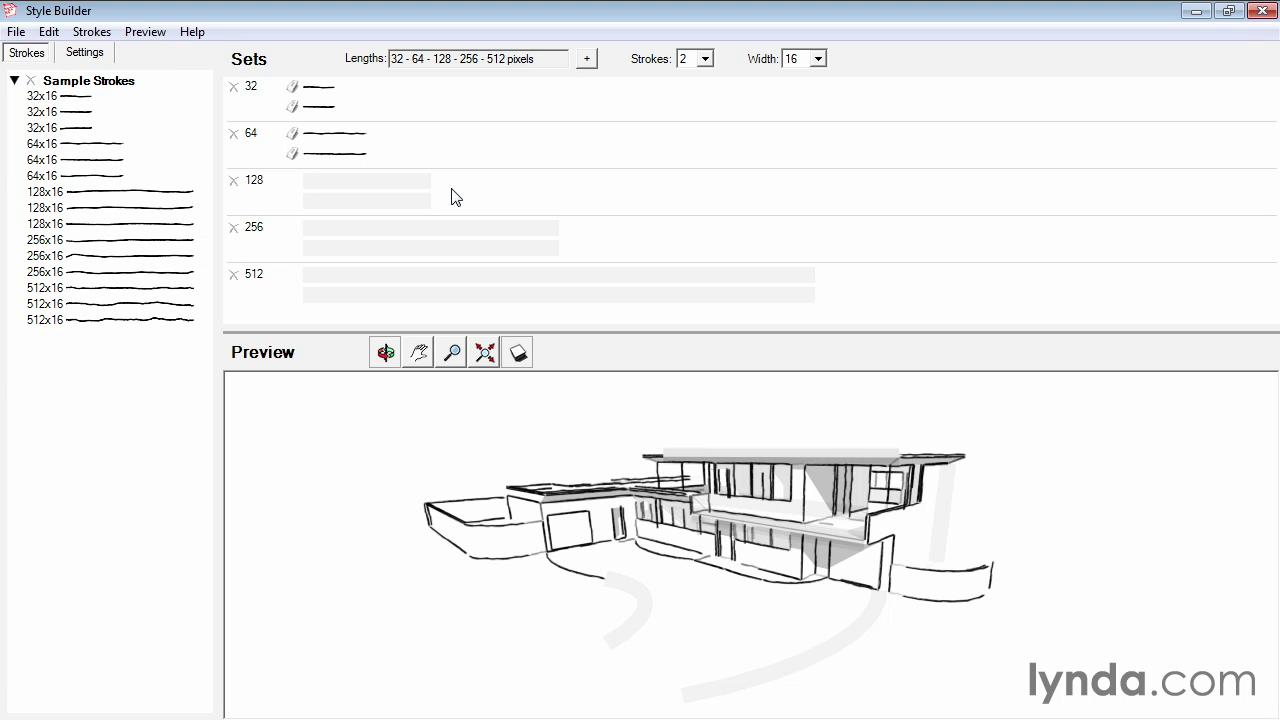
- Fill the 128-pixel set with the first and third 128x16 strokes, and the 256-pixel set with the second and third 256x16 strokes
mouse_move(134, 192)
mouse_down()
mouse_move(287, 214)
mouse_move(327, 190)
mouse_up()
drag(145, 224, 357, 211)
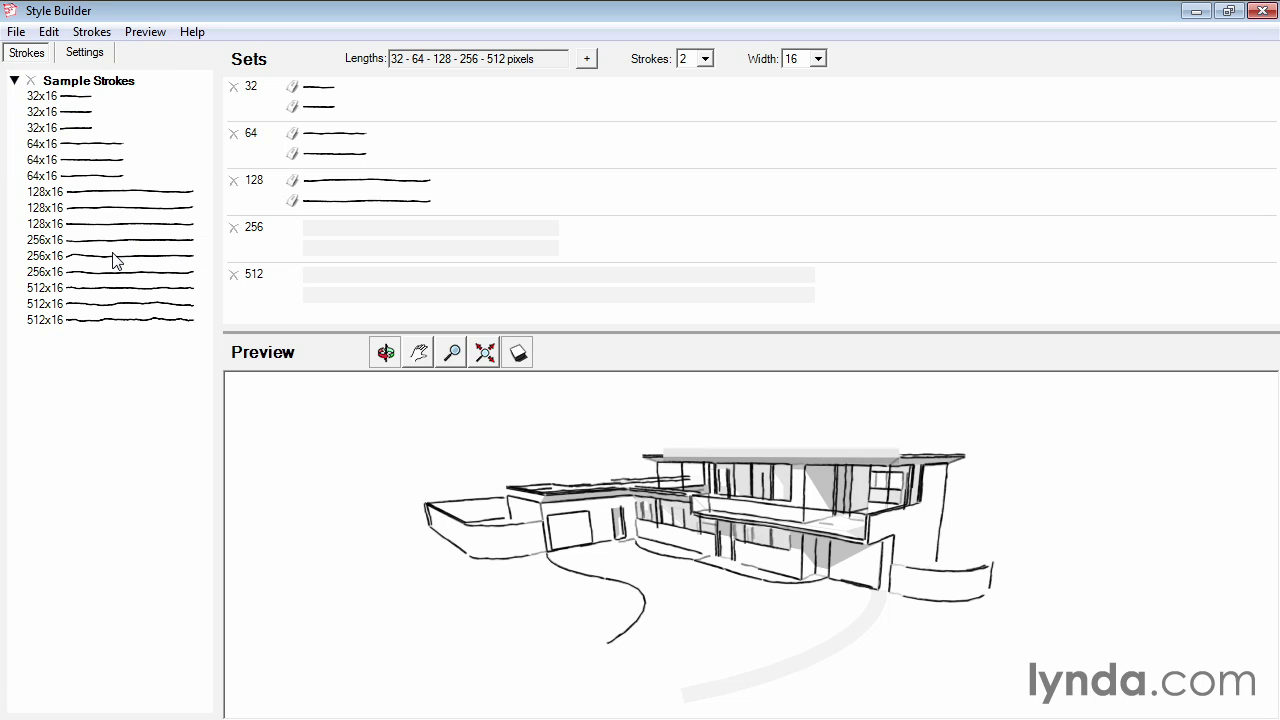
mouse_move(116, 258)
mouse_down()
mouse_move(214, 274)
mouse_move(375, 237)
mouse_up()
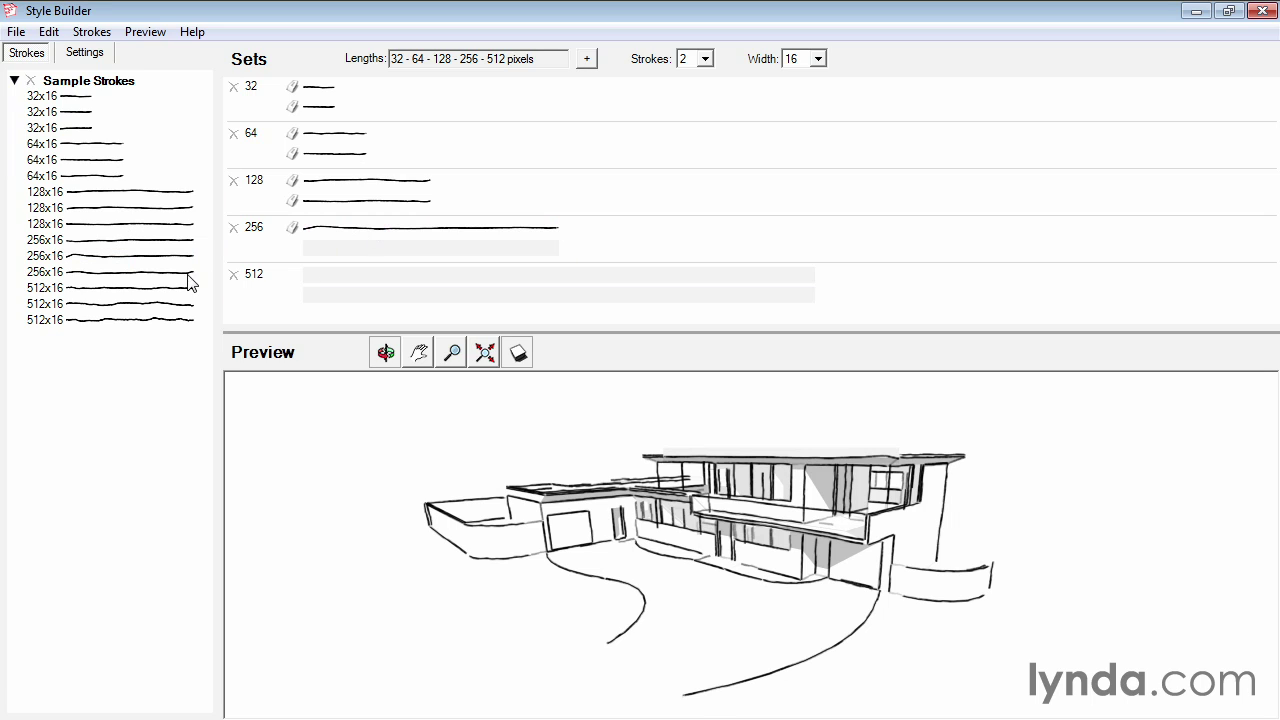
mouse_move(160, 274)
mouse_down()
mouse_move(406, 277)
mouse_move(405, 255)
mouse_up()
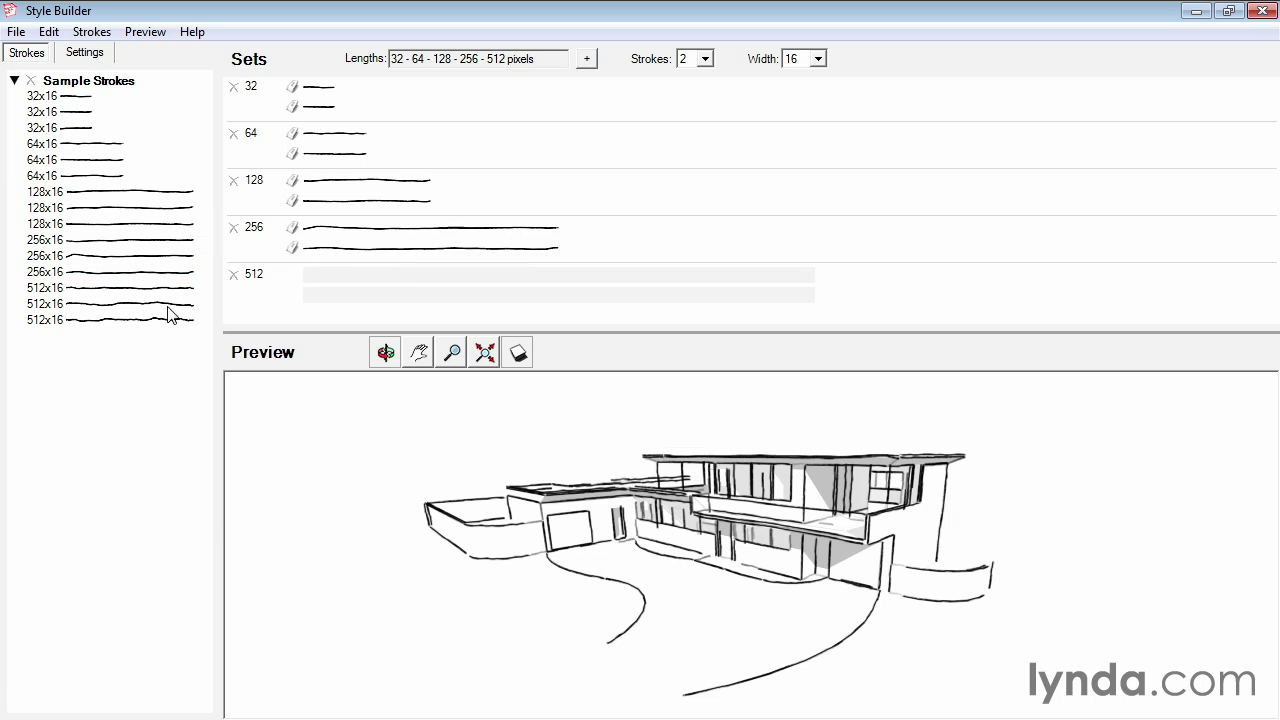
- Fill the 512-pixel set with the first and third 512x16 sample strokes and check the preview model
mouse_move(137, 288)
mouse_down()
mouse_move(413, 300)
mouse_move(414, 280)
mouse_up()
drag(82, 320, 462, 298)
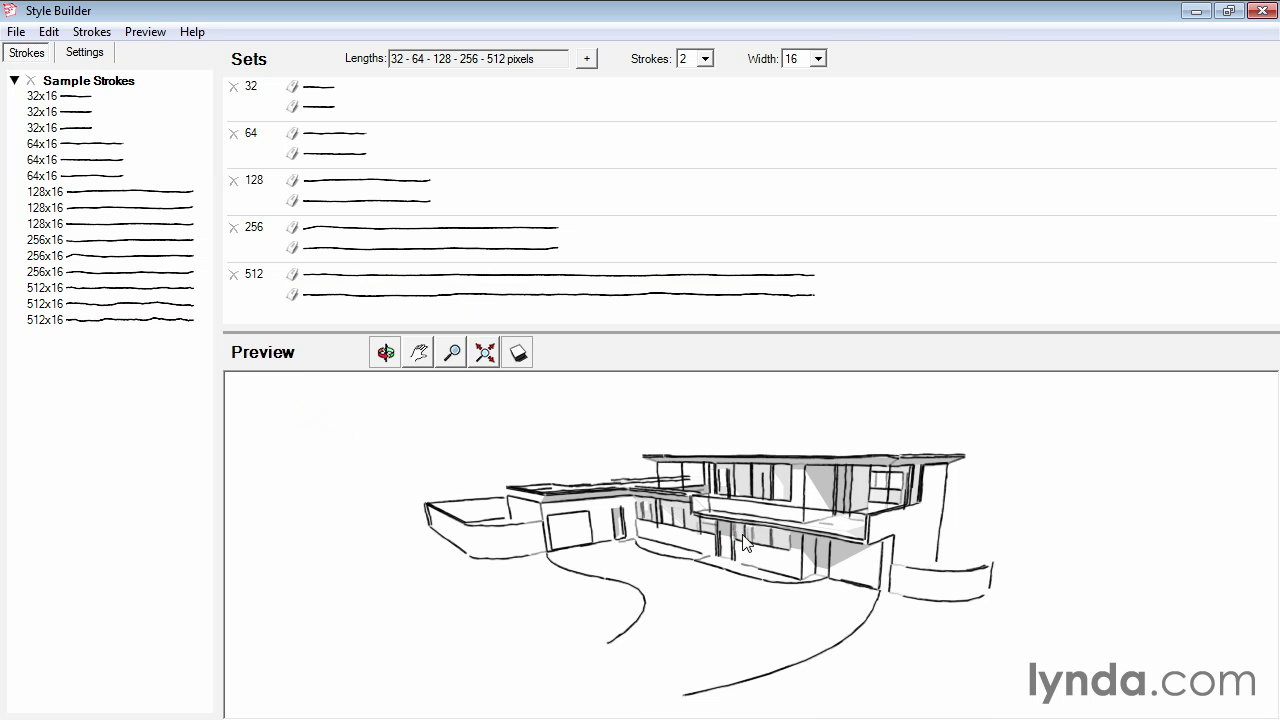
drag(710, 548, 697, 524)
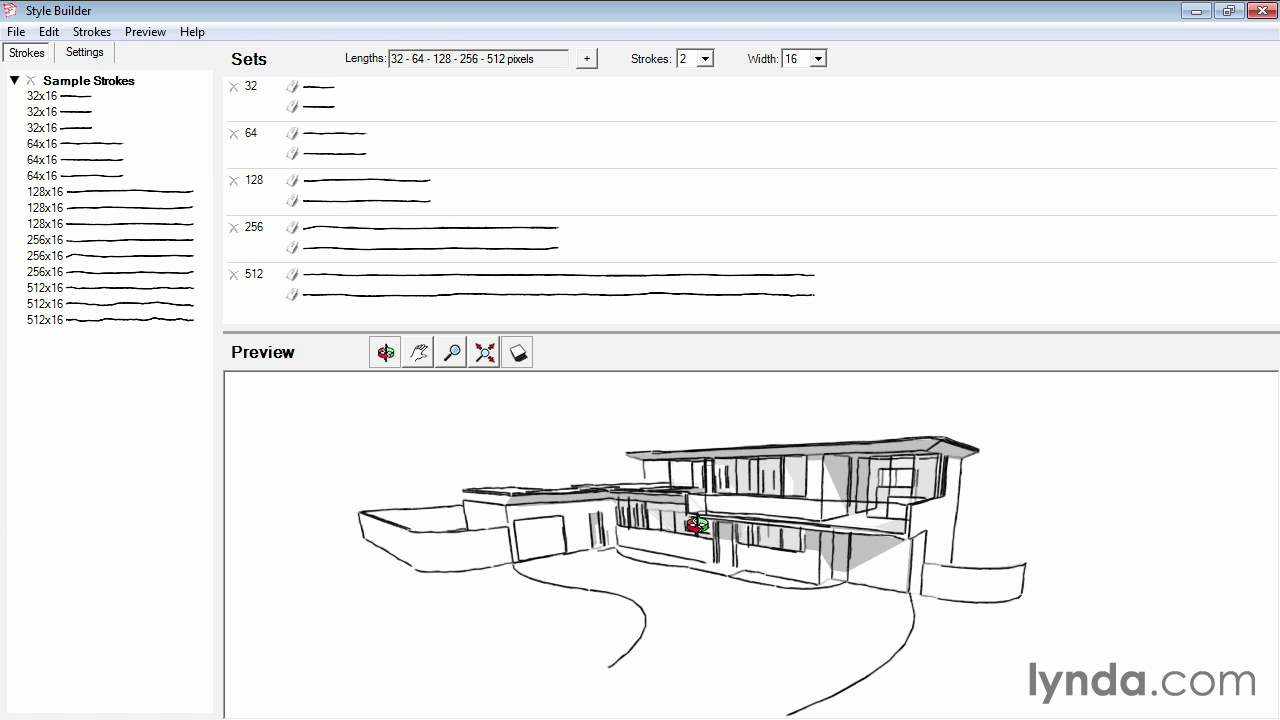
- Set the stroke dropout length to 2.0 in the style settings and try the Halo edge effect
click(82, 54)
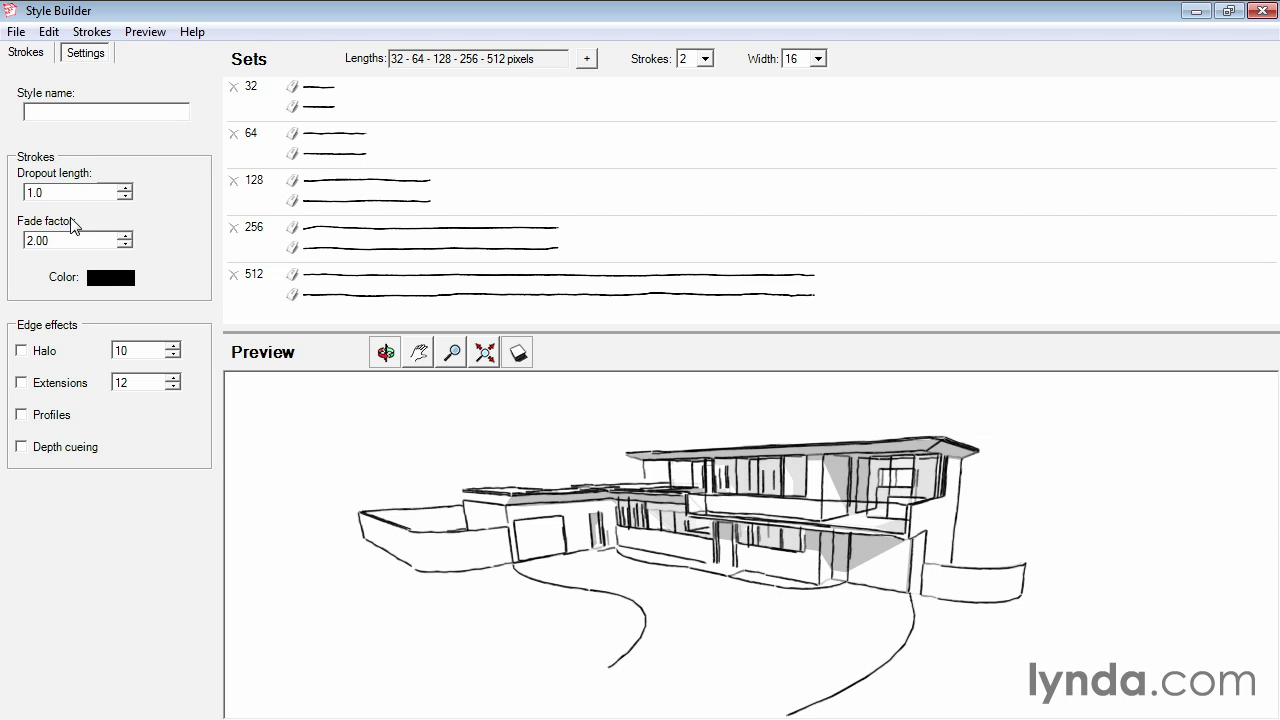
click(125, 189)
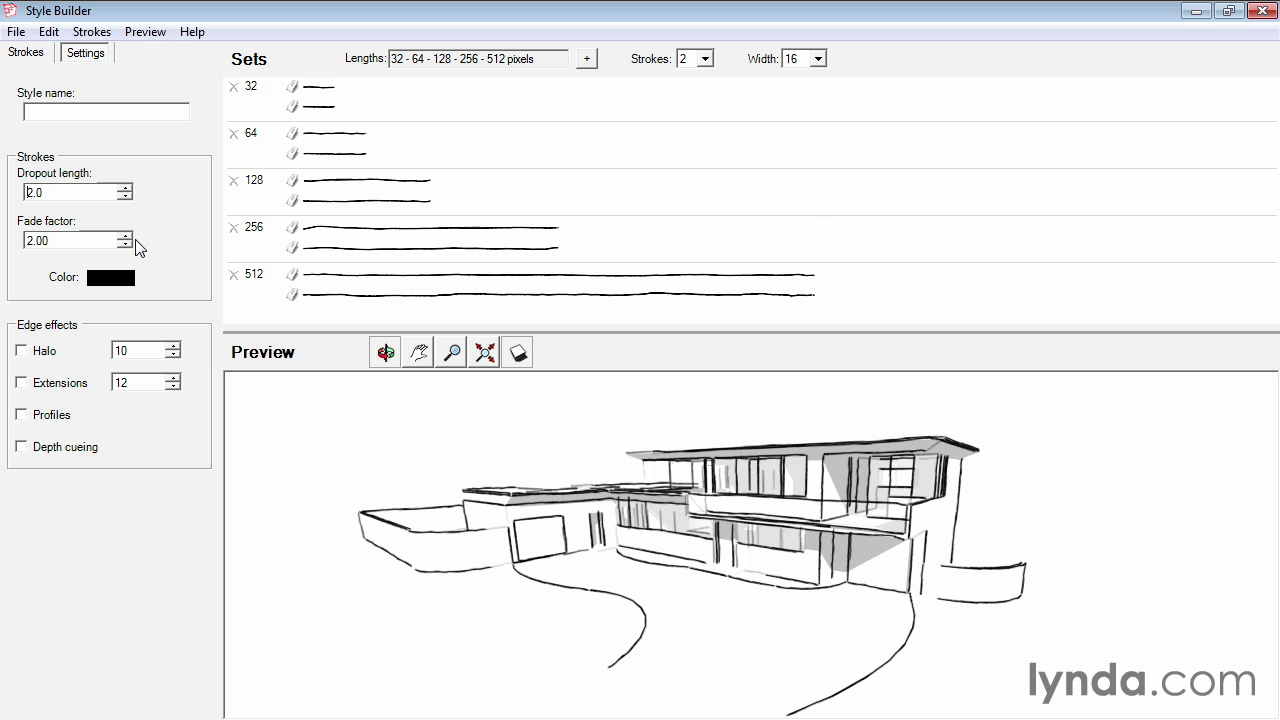
click(22, 351)
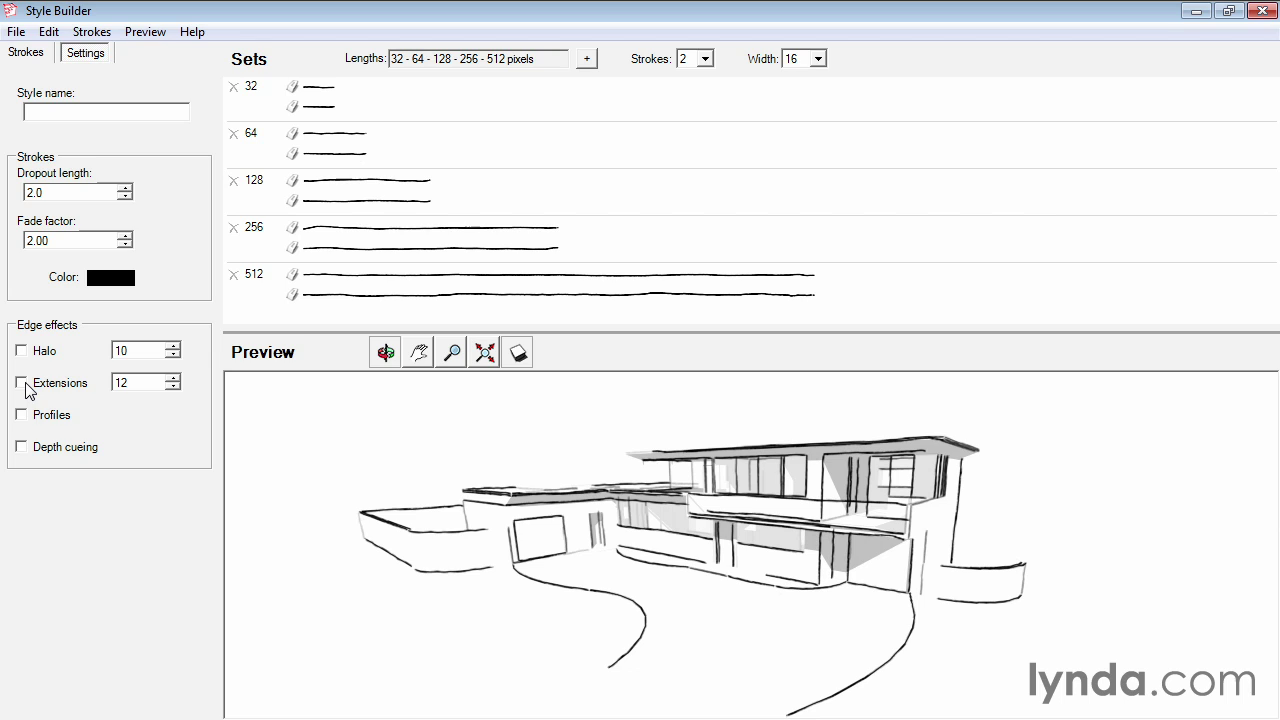
- Turn on the Extensions edge effect and set its value to 10
click(22, 383)
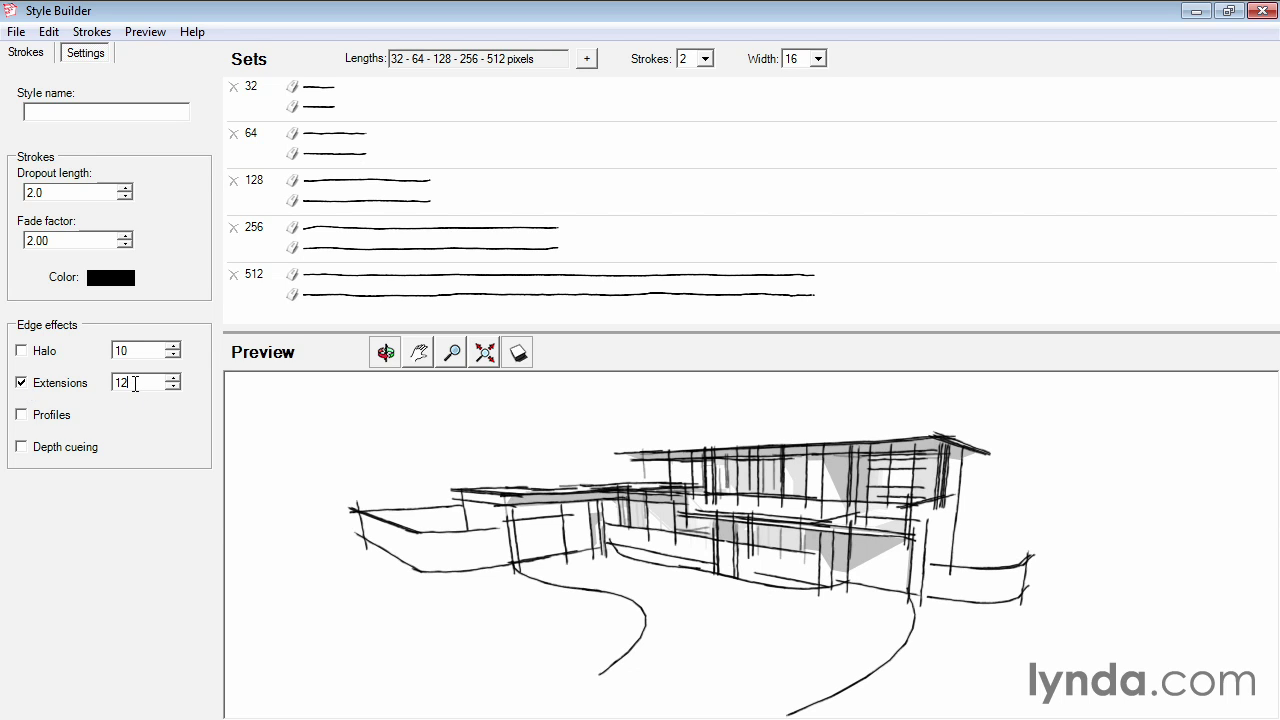
drag(136, 384, 115, 390)
text(4)
click(170, 387)
click(172, 380)
click(172, 380)
click(172, 380)
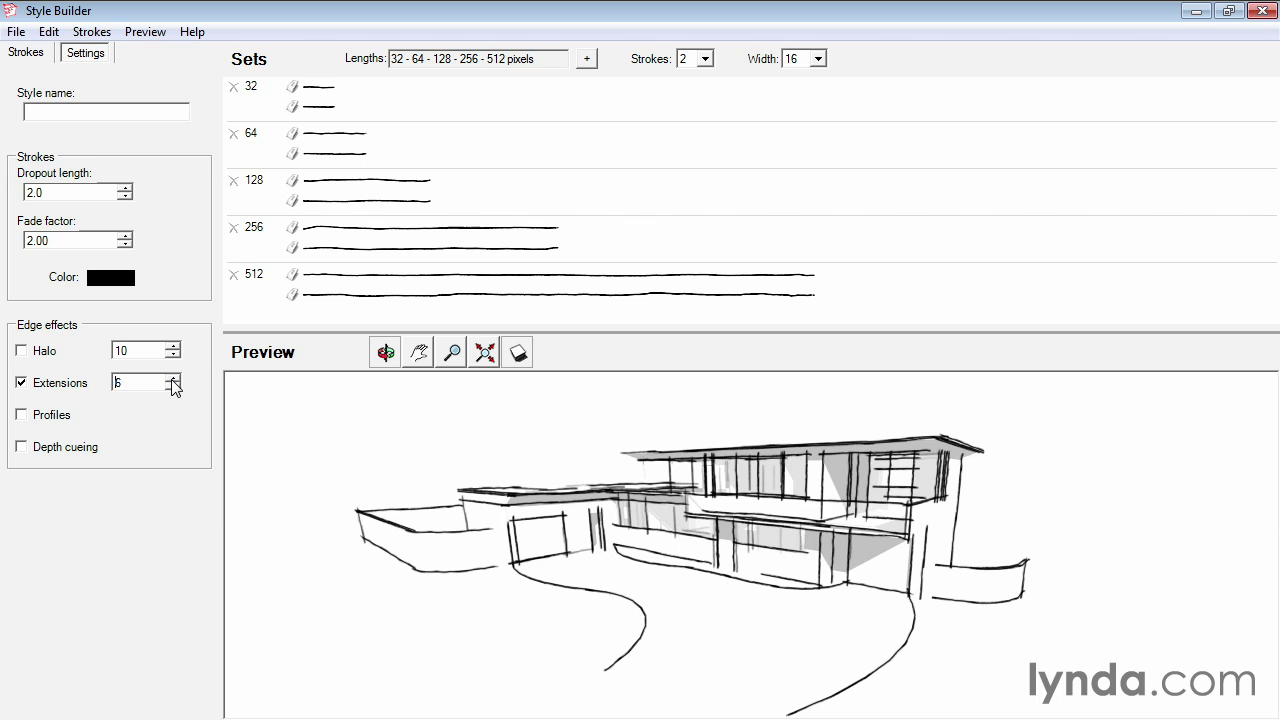
click(172, 380)
click(172, 380)
click(172, 380)
click(172, 380)
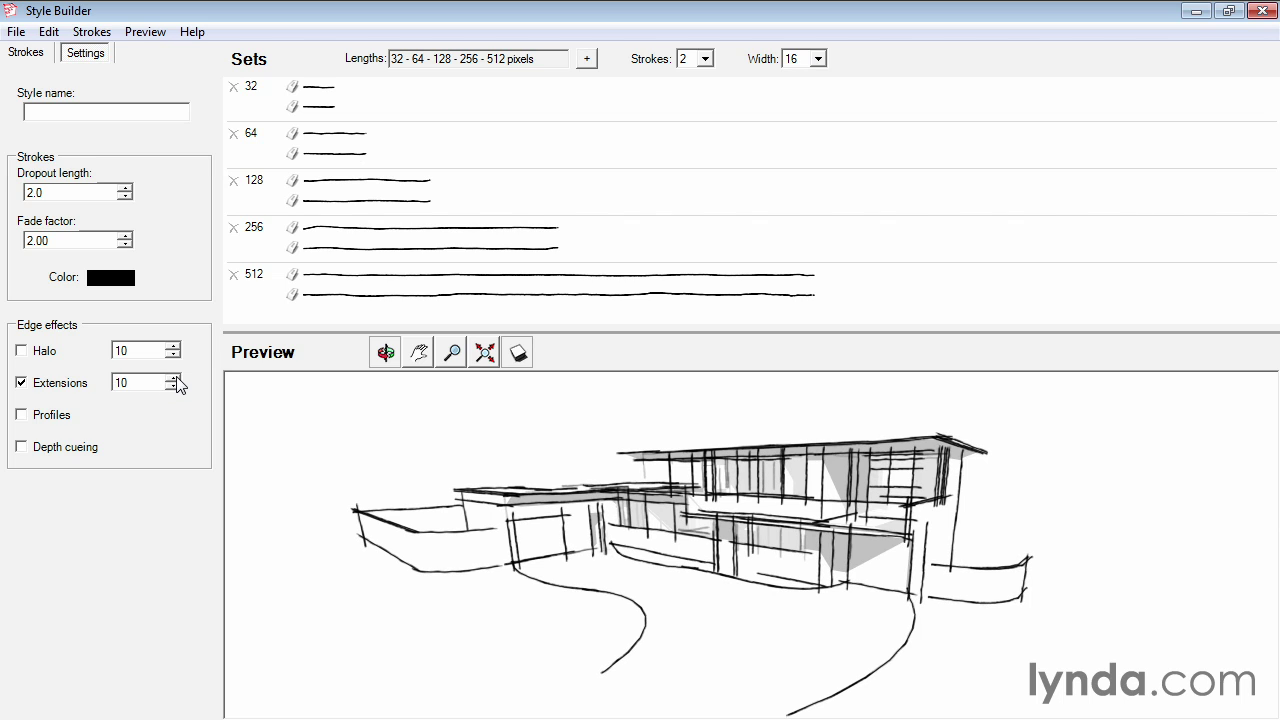
- Set the Extensions value to 11 but leave that effect turned off, and try the Profiles edge effect
click(172, 380)
click(57, 387)
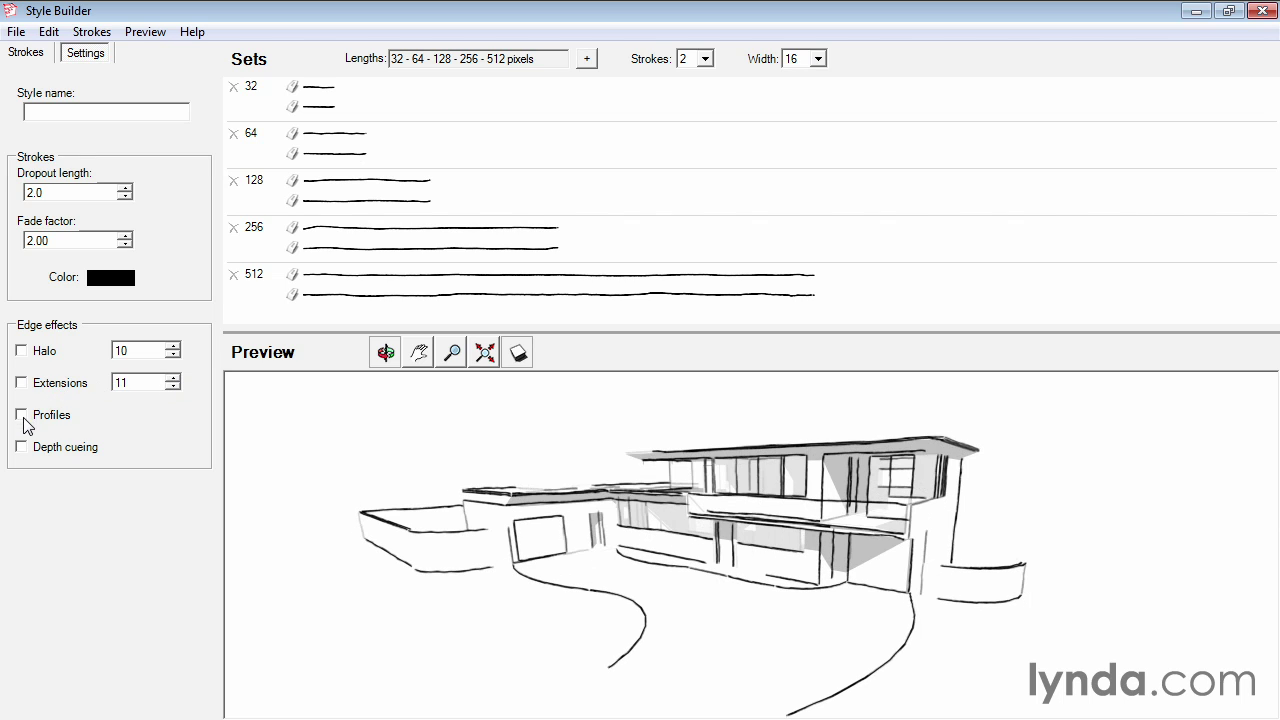
click(21, 415)
- Turn on the Depth cueing edge effect, comparing the preview model with and without it from different angles
click(20, 447)
drag(517, 549, 337, 551)
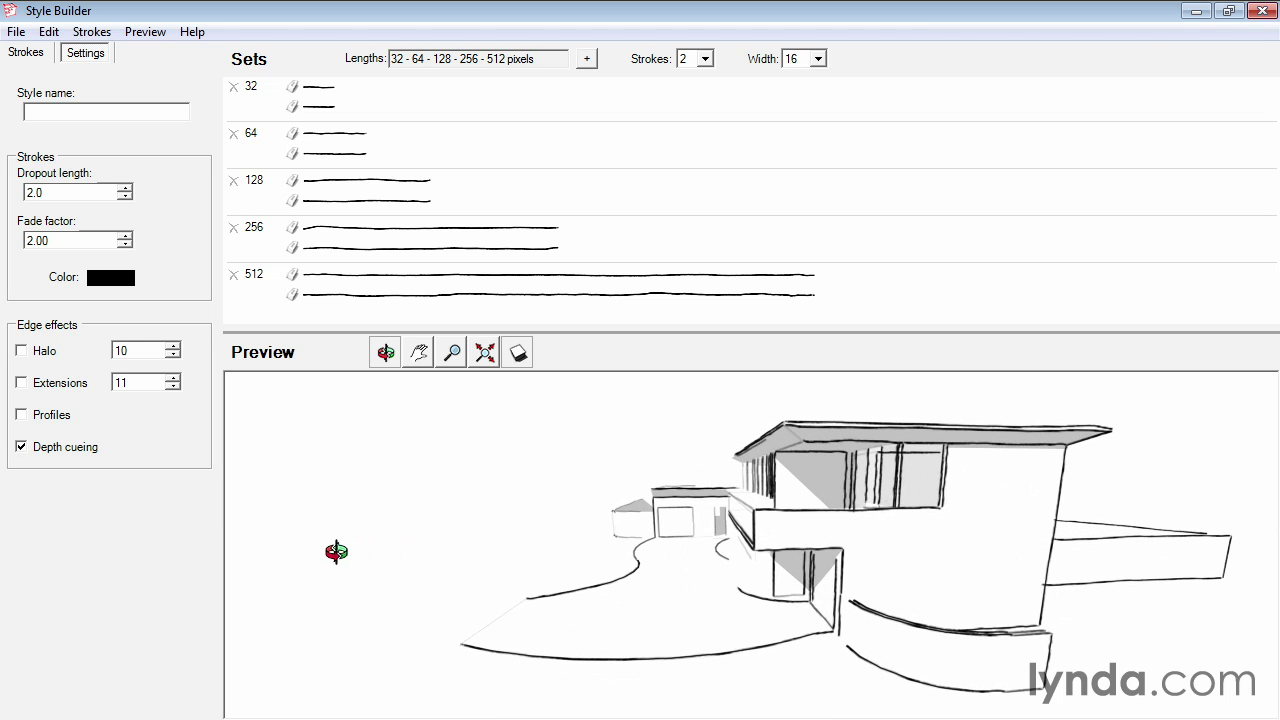
scroll(666, 523, up, 3)
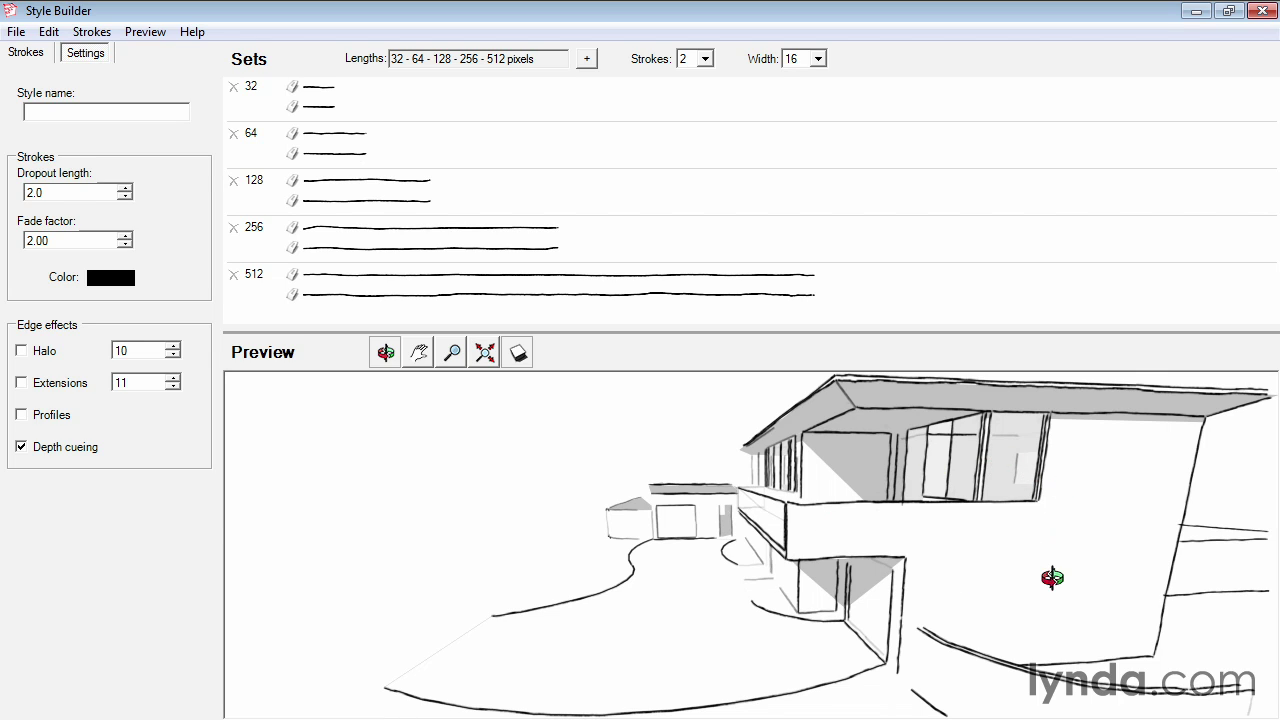
click(20, 447)
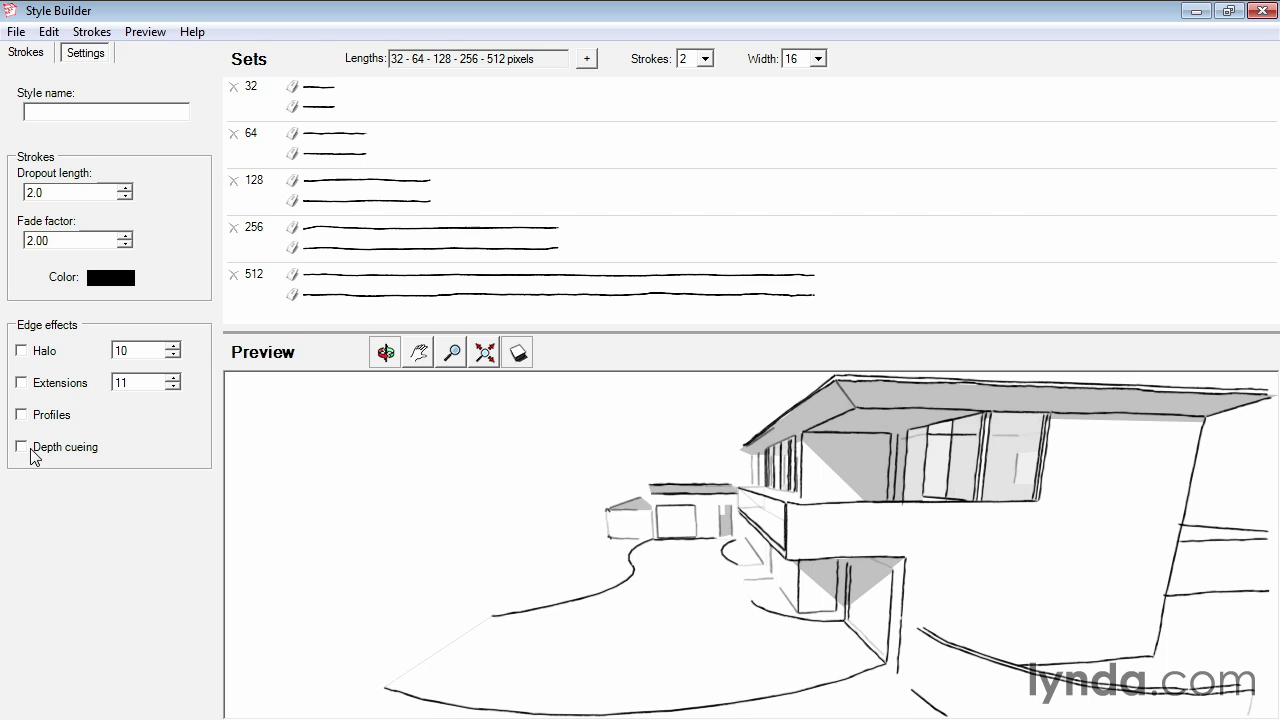
click(21, 448)
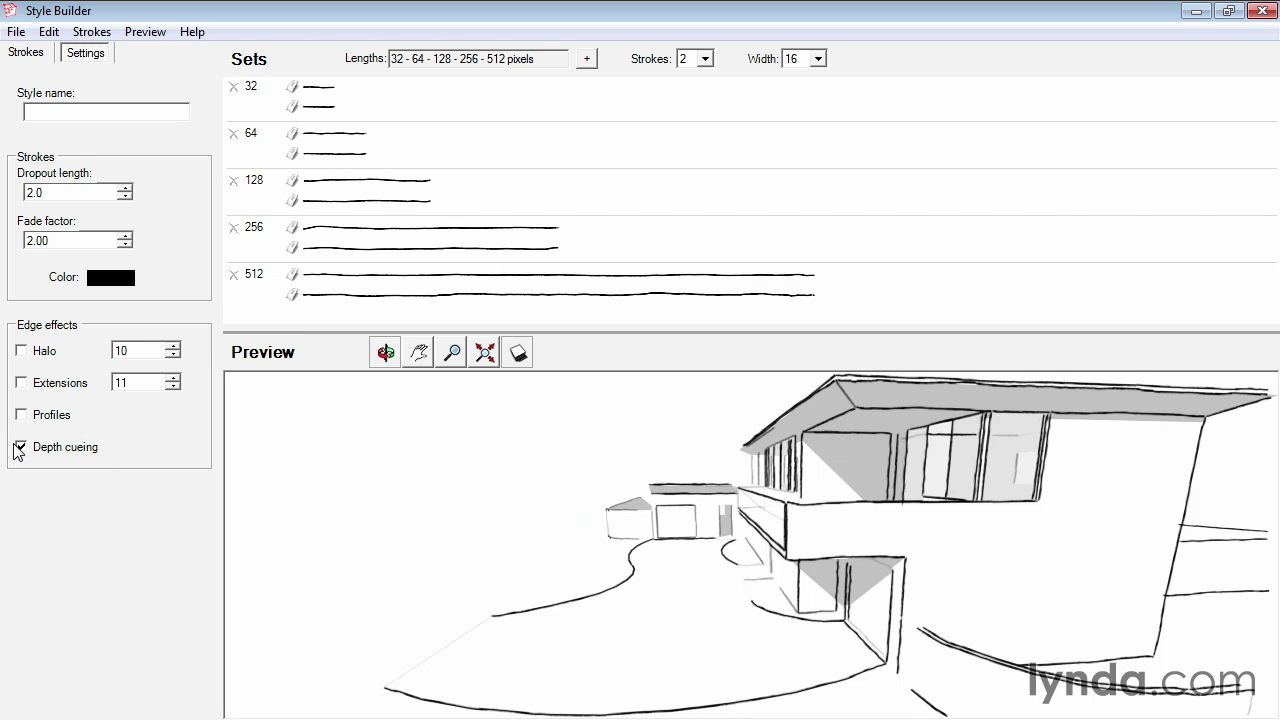
drag(694, 531, 955, 567)
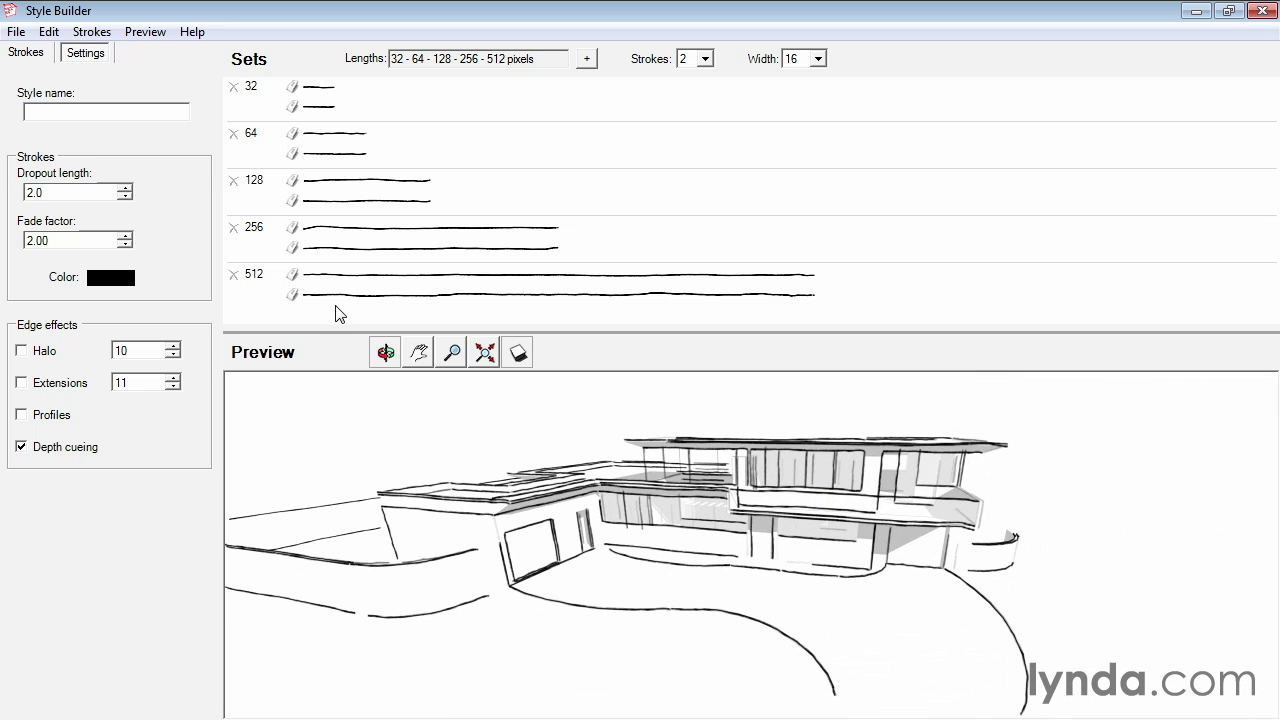
- Pan the preview to bring the whole house into view and return to the list of sample strokes
click(418, 352)
drag(452, 398, 626, 428)
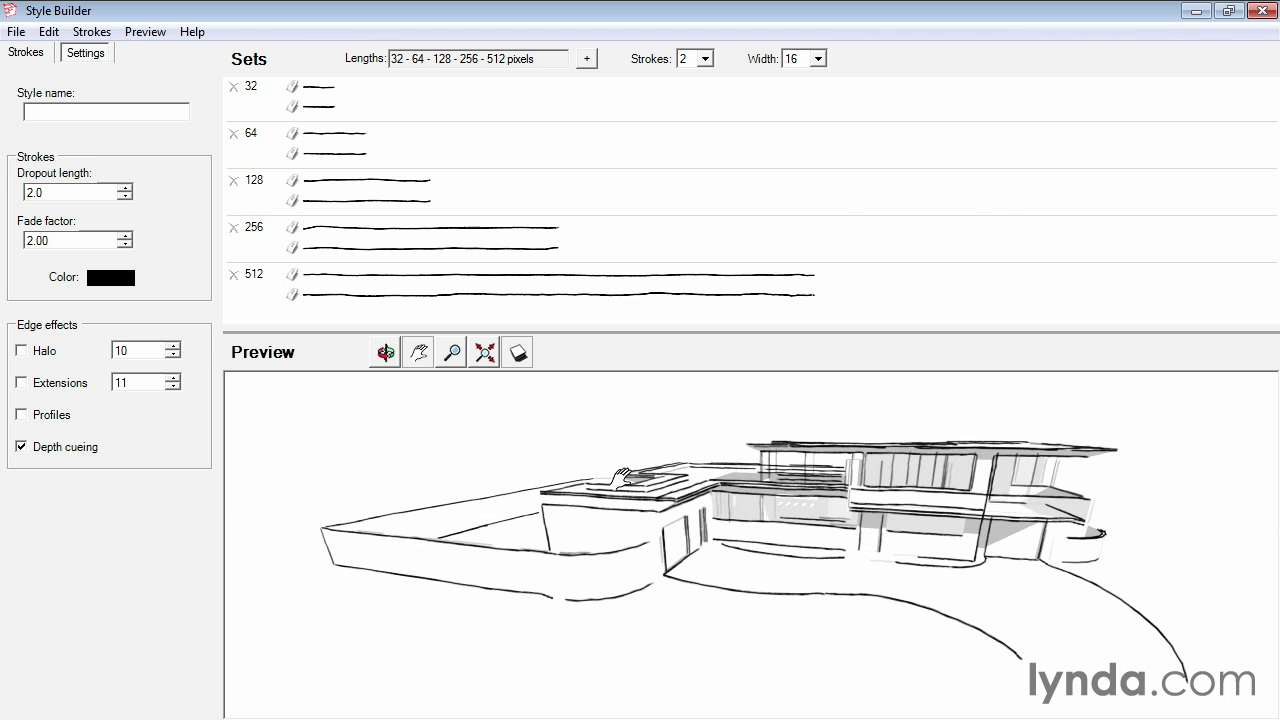
click(24, 52)
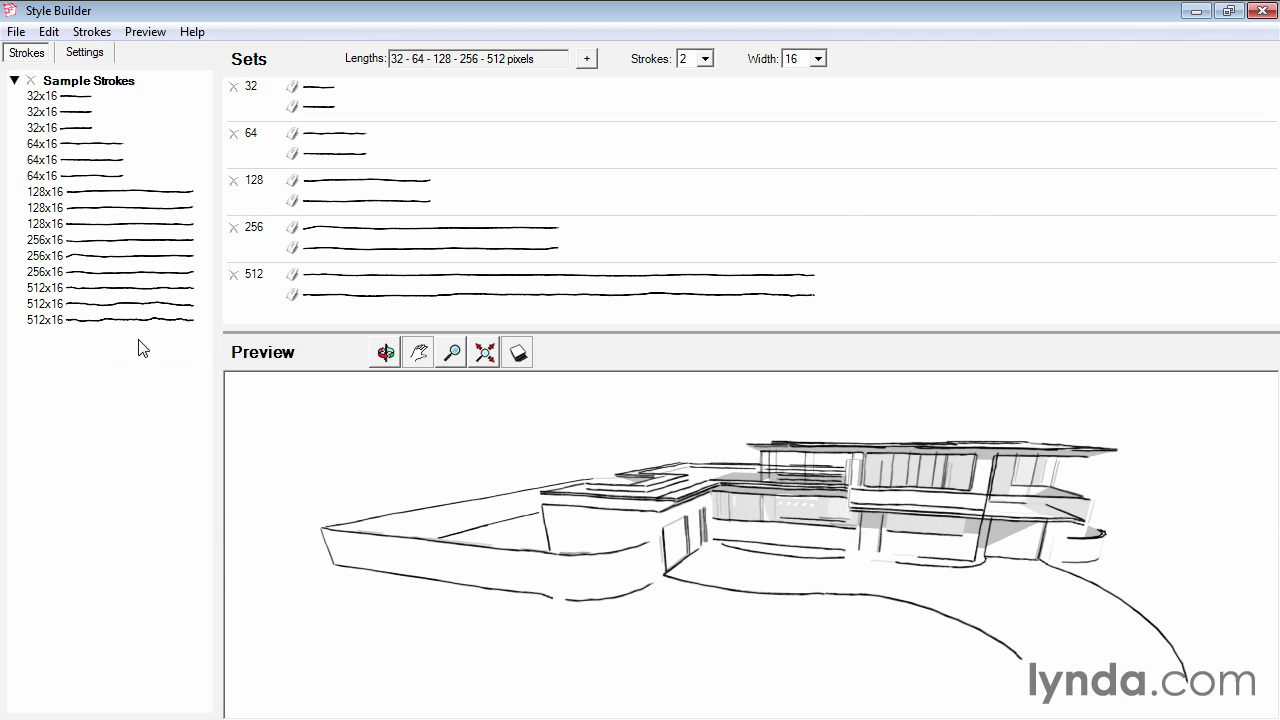